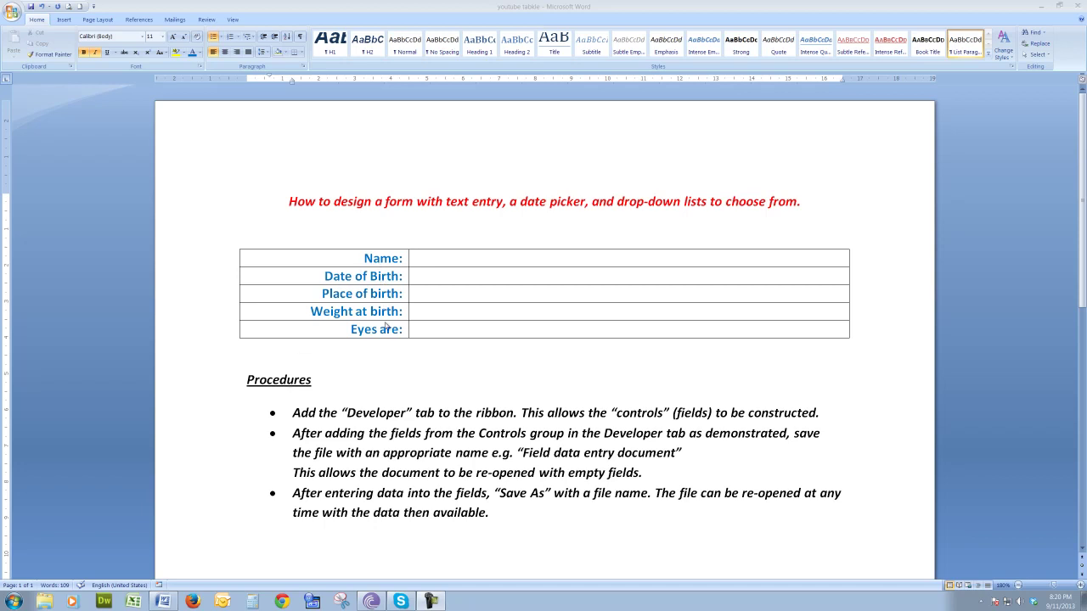
Step: Click through the Name, Place of birth and Eyes are answer cells of the table
click(427, 259)
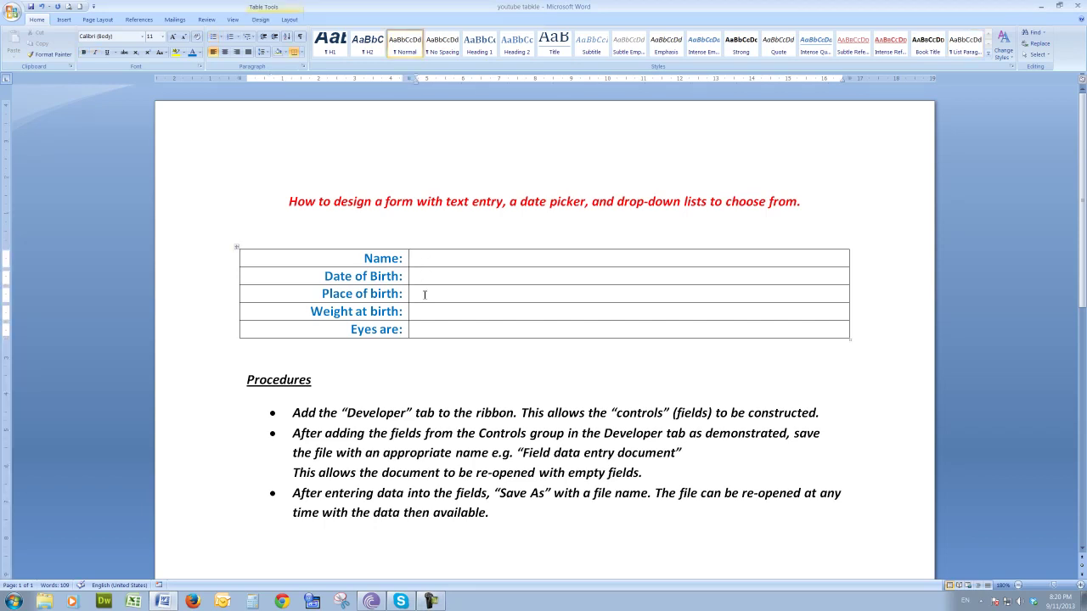
click(425, 295)
click(427, 332)
Step: Turn on 'Show Developer tab in the Ribbon' in Word Options > Popular
click(14, 14)
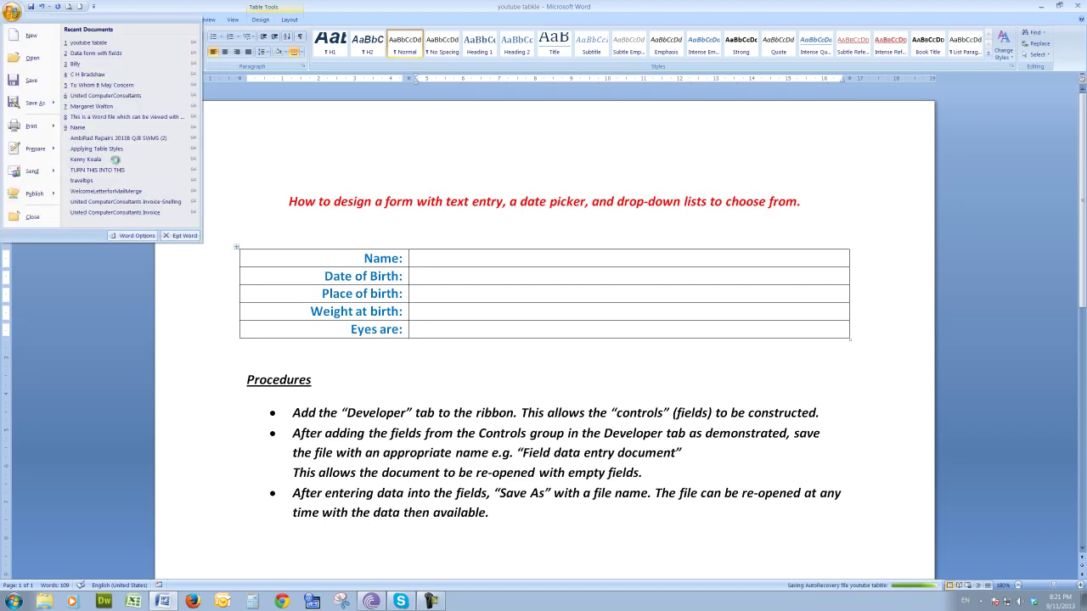
click(136, 235)
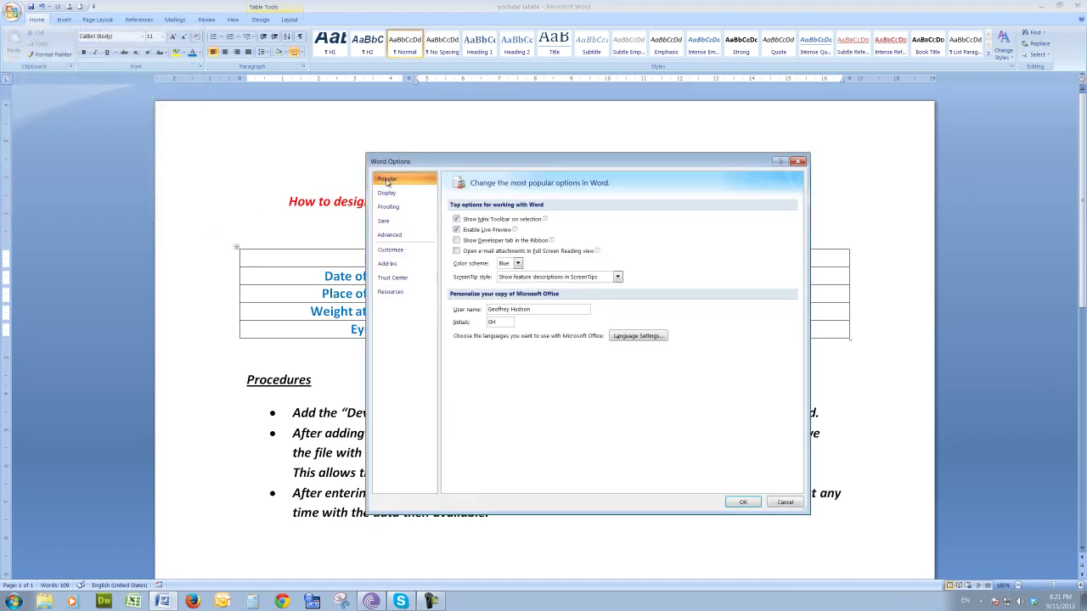
click(457, 240)
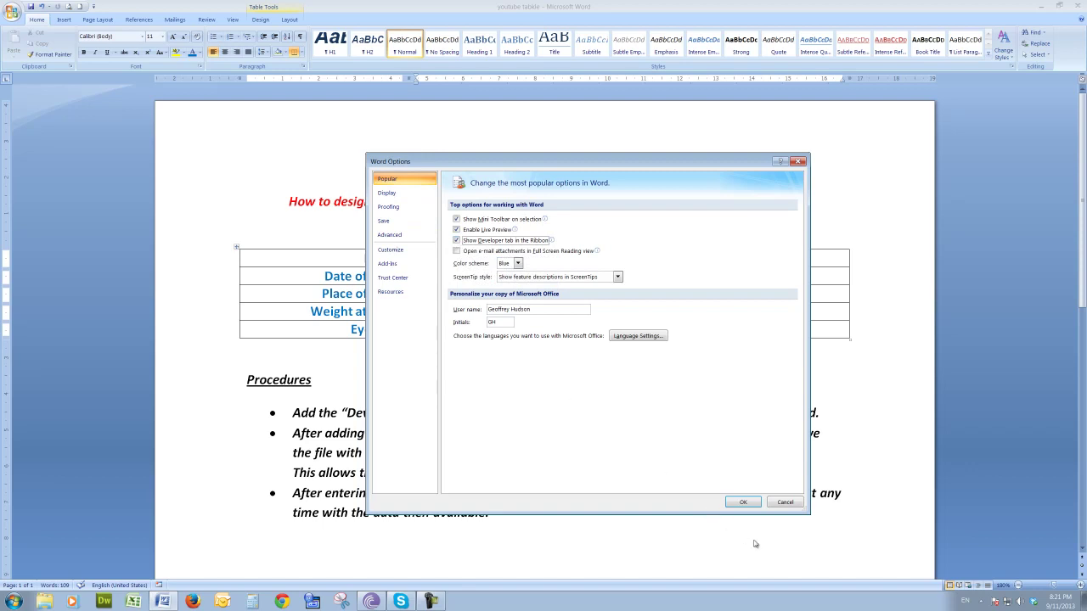
click(743, 502)
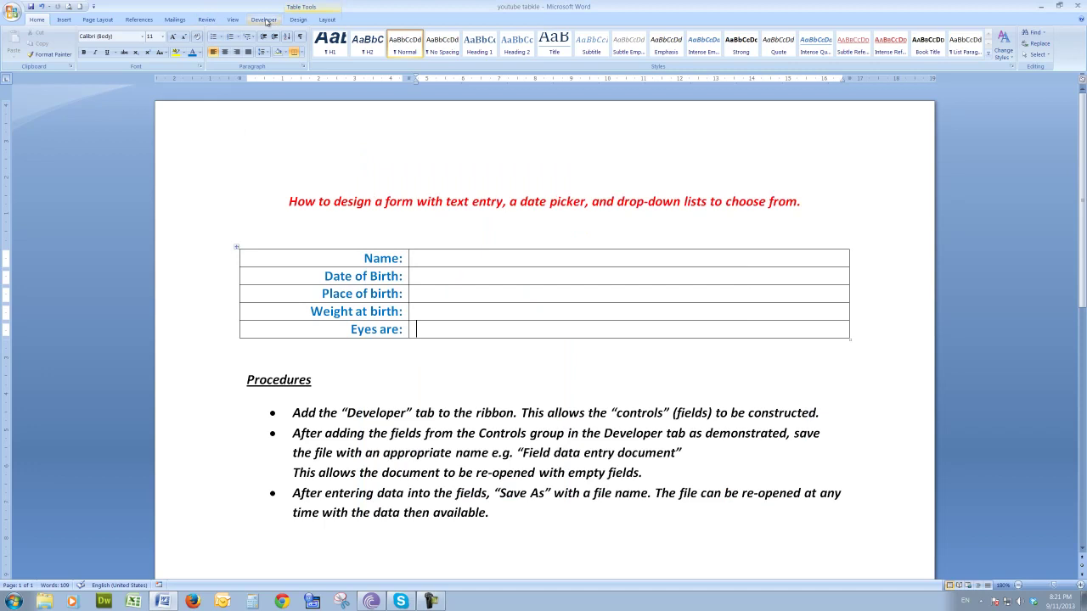
click(264, 20)
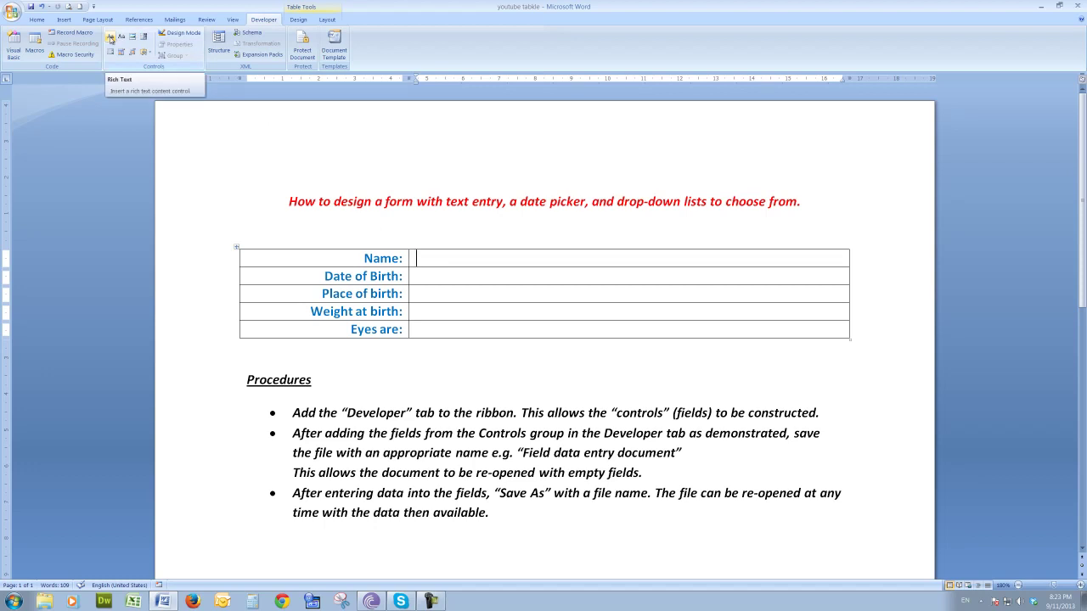
Step: Insert a Rich Text control in the Name cell and a Date Picker in Date of Birth
click(111, 38)
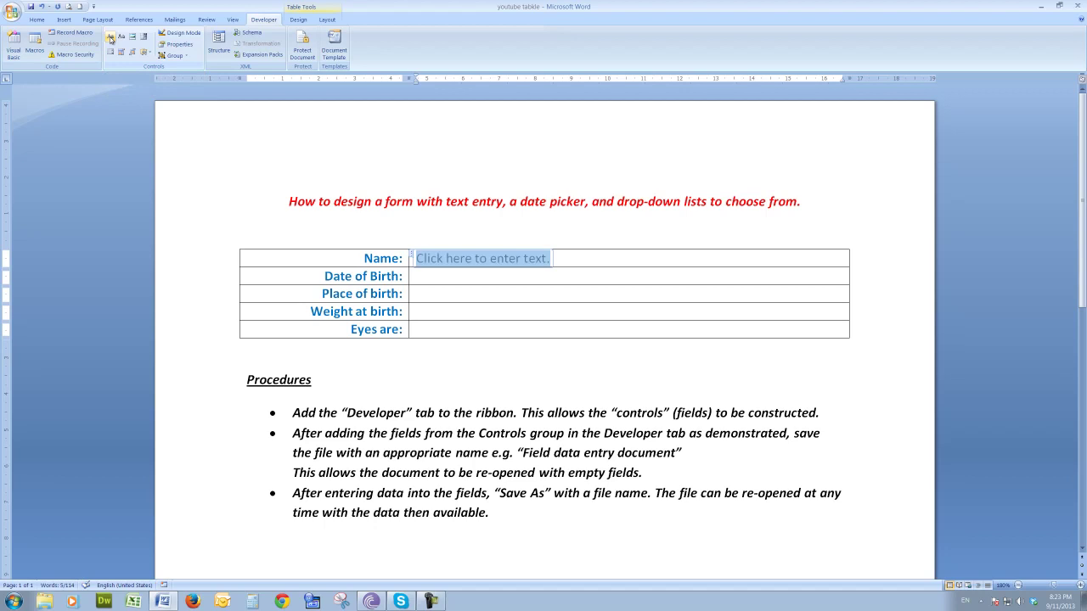
click(443, 278)
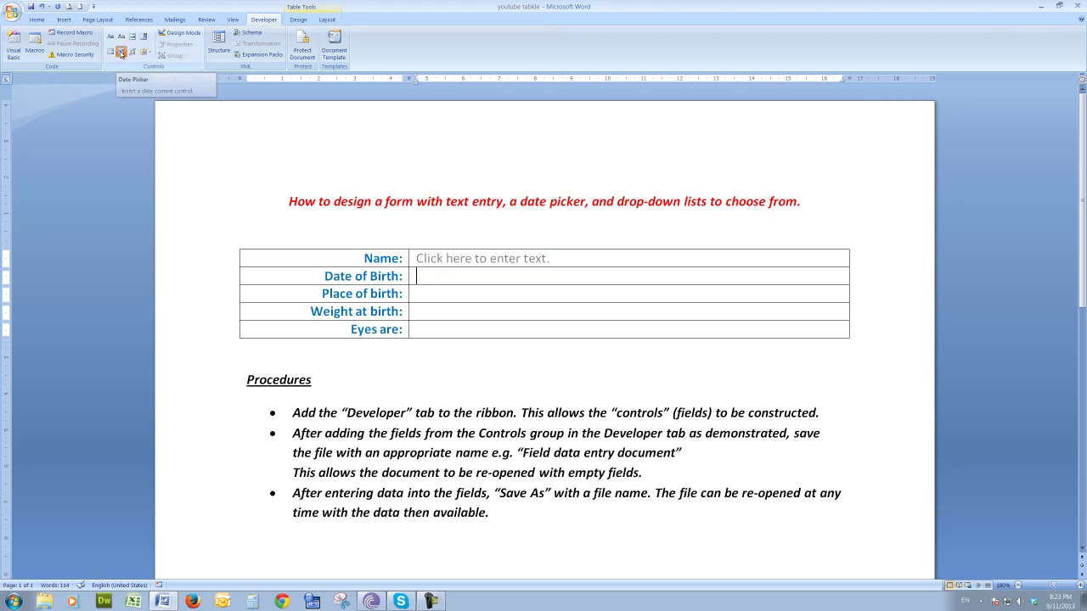
click(122, 53)
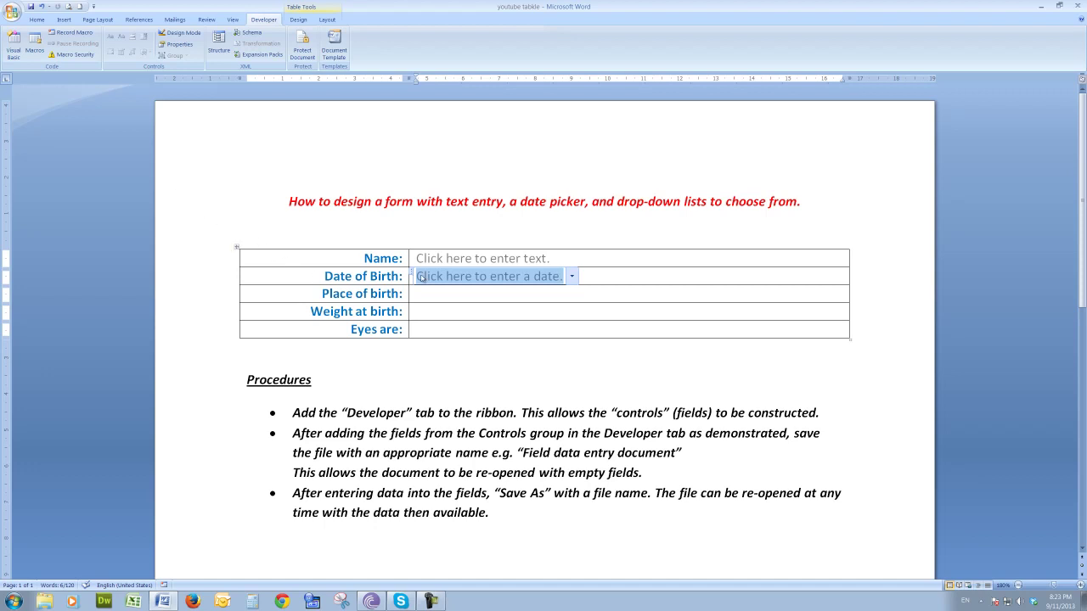
Step: Add Rich Text controls to the Place of birth and Weight at birth cells
click(423, 299)
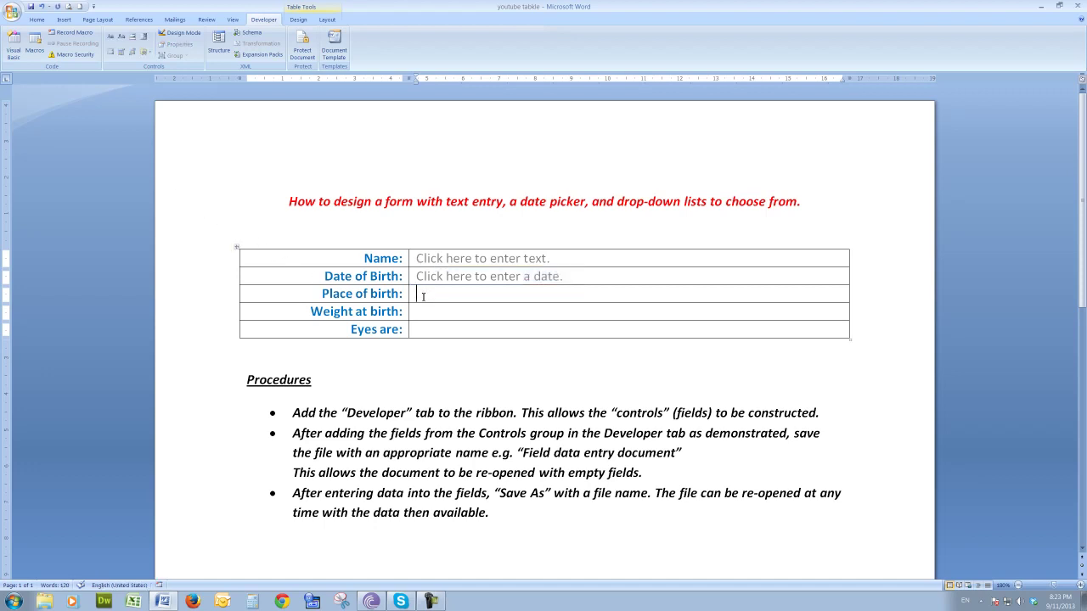
click(110, 37)
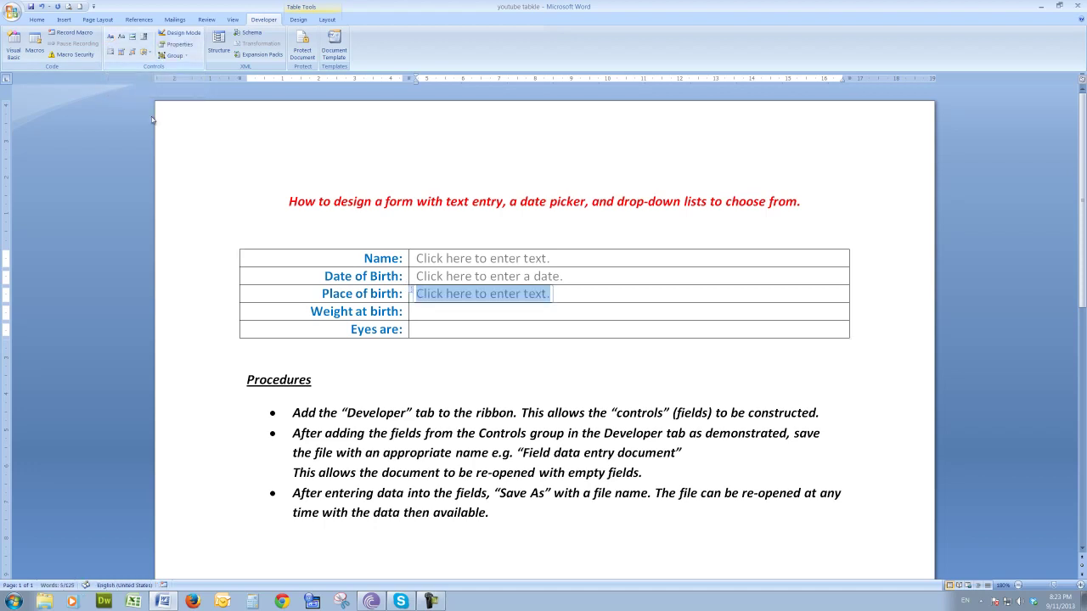
click(428, 314)
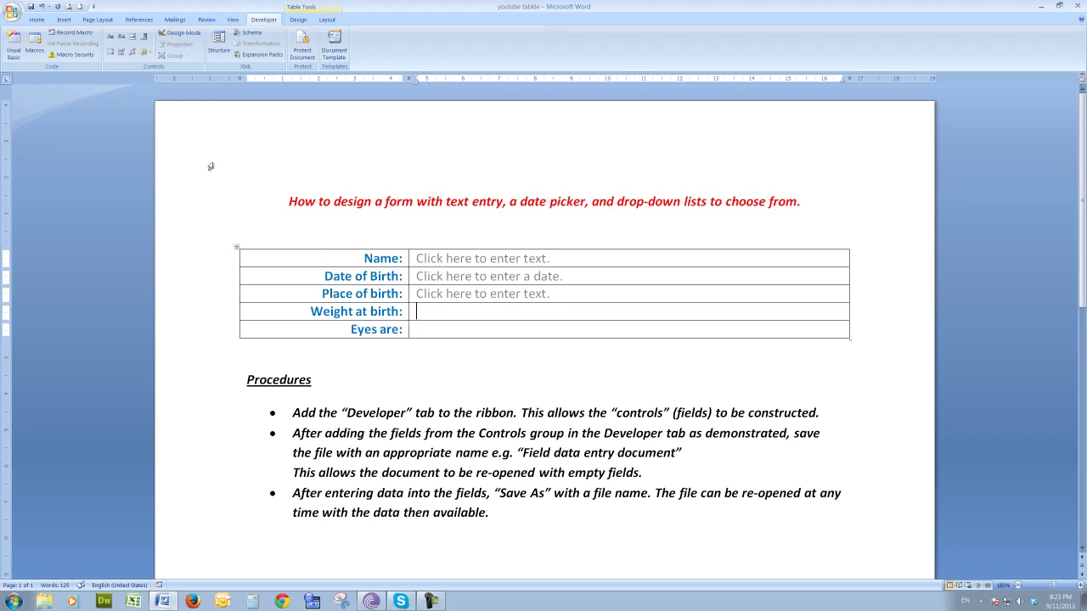
click(109, 37)
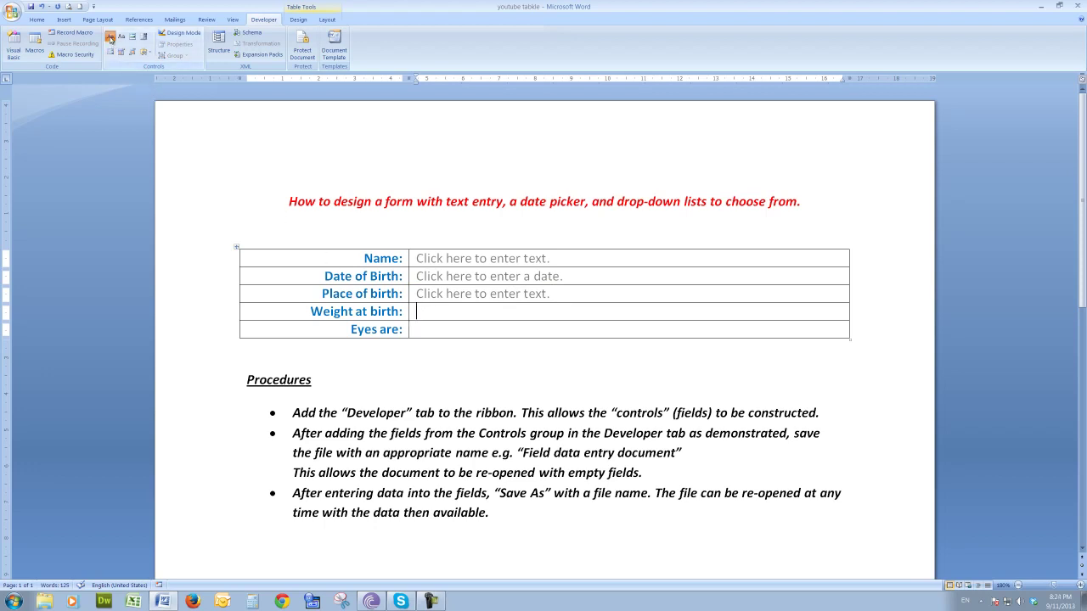
click(430, 331)
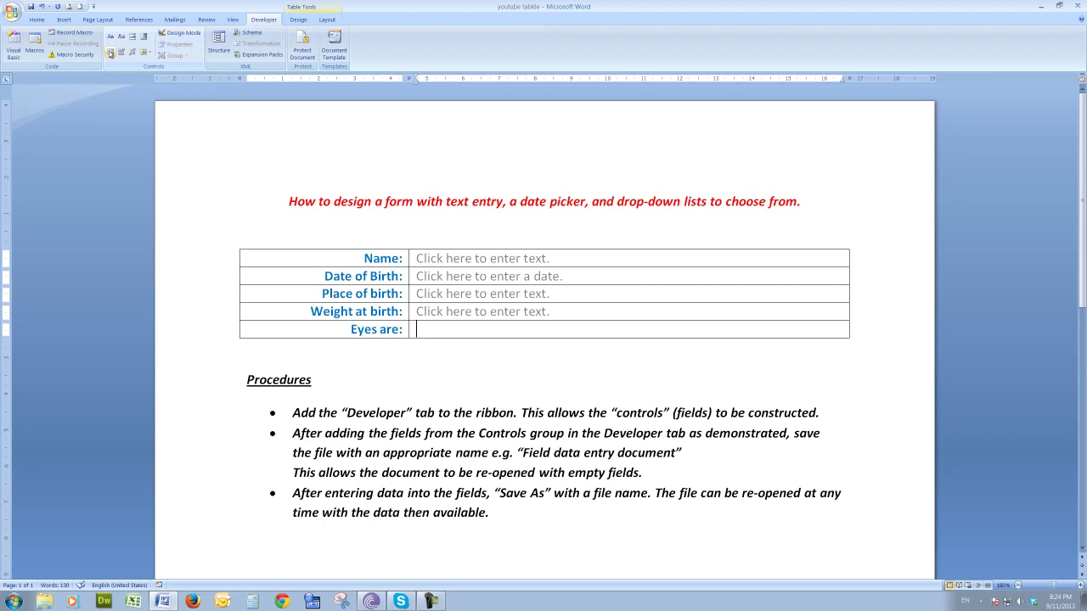
Step: Insert a Drop-Down List control in the Eyes are cell and mark it 'cannot be deleted'
click(110, 52)
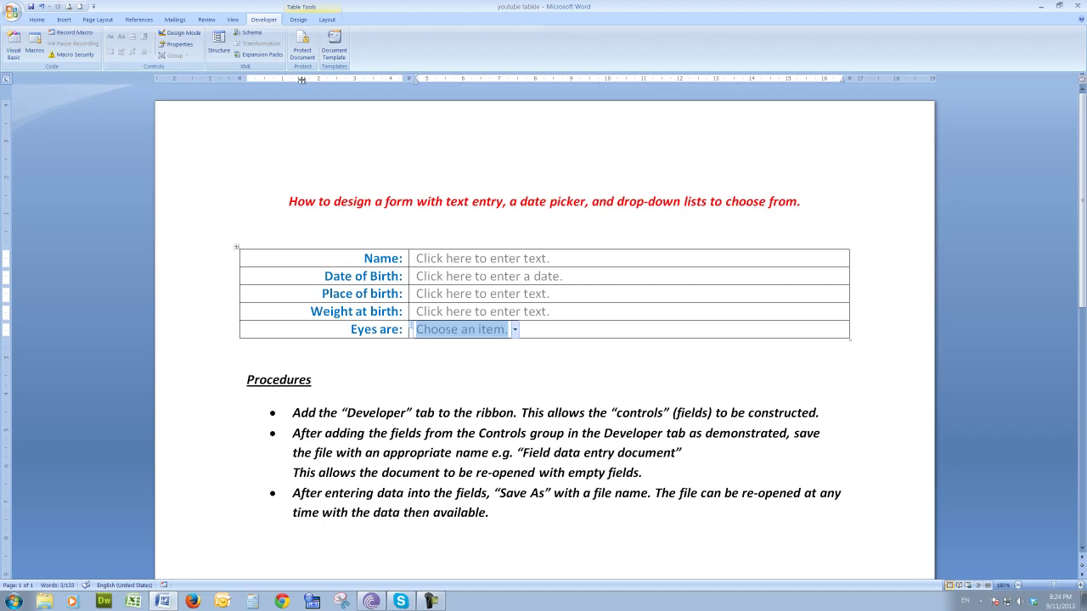
click(181, 46)
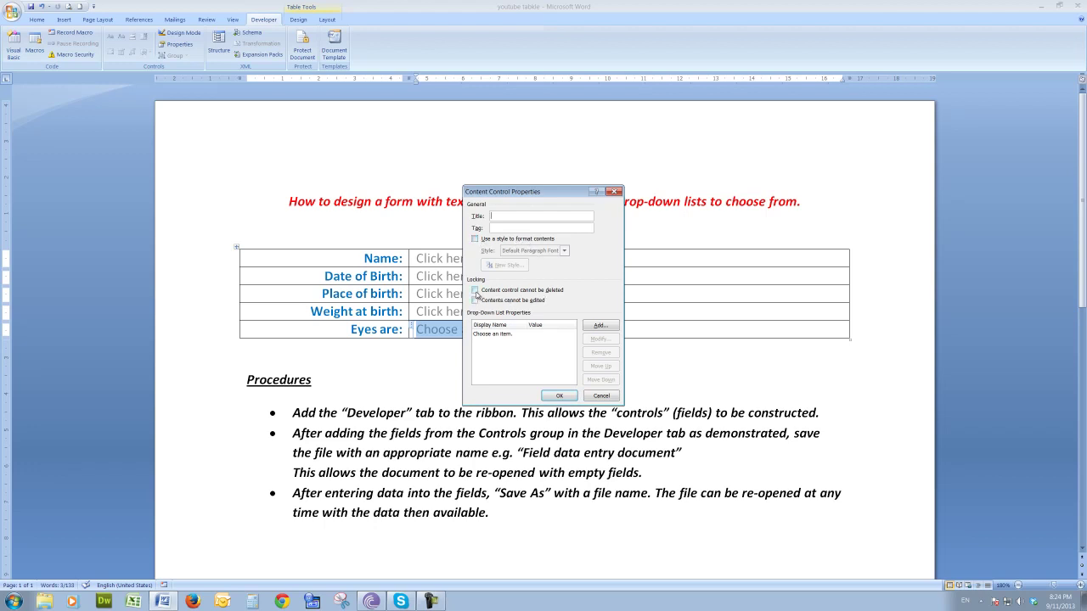
click(476, 292)
click(476, 292)
Step: Add Brown, Blue and Green as the drop-down's choices and apply the properties
click(601, 326)
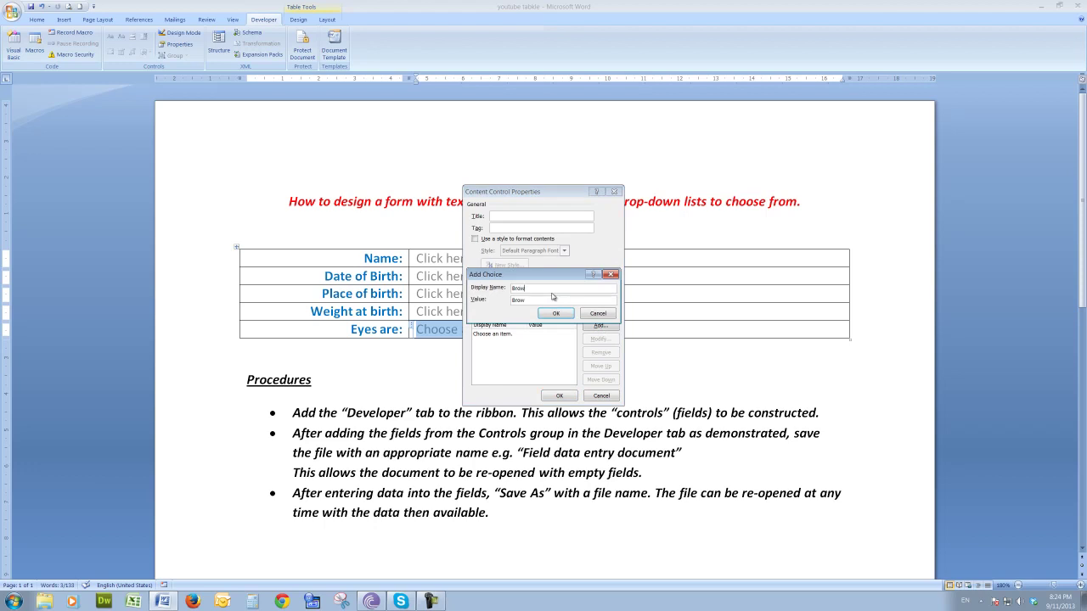
key(Return)
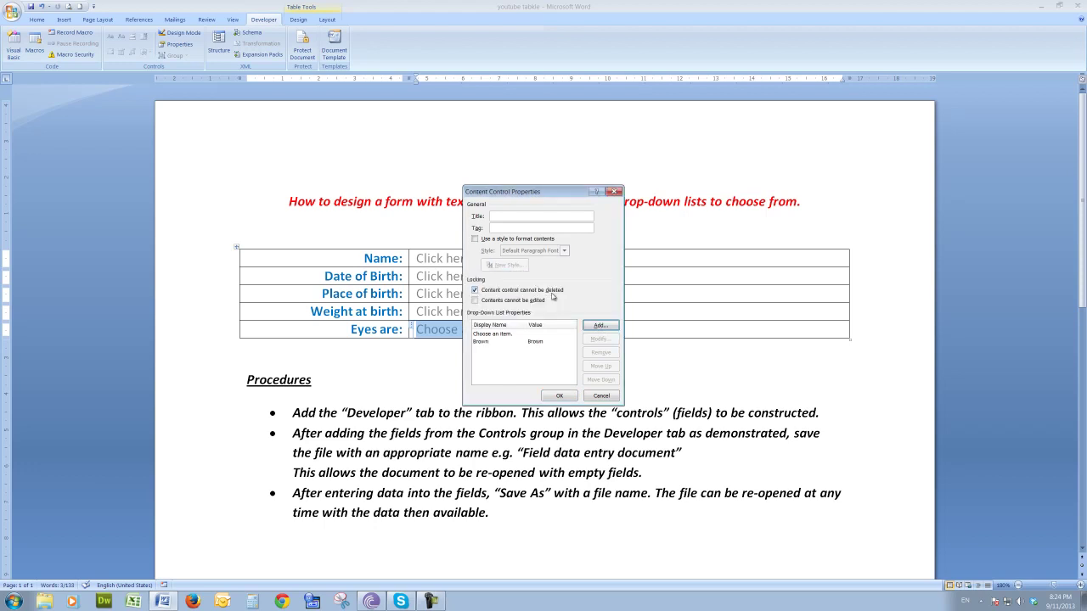
click(592, 326)
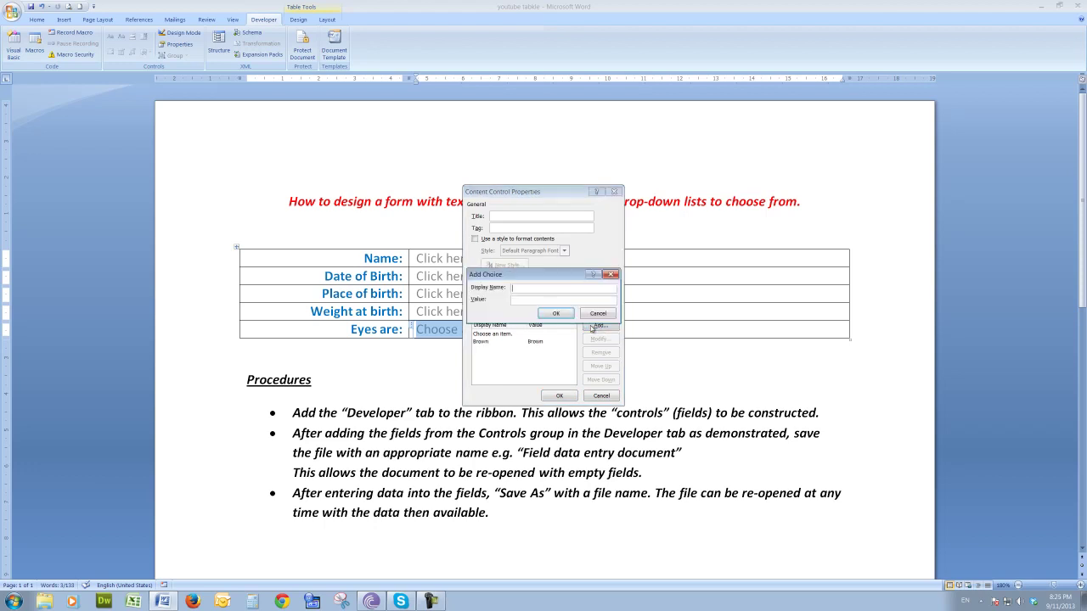
text(Blue)
key(Return)
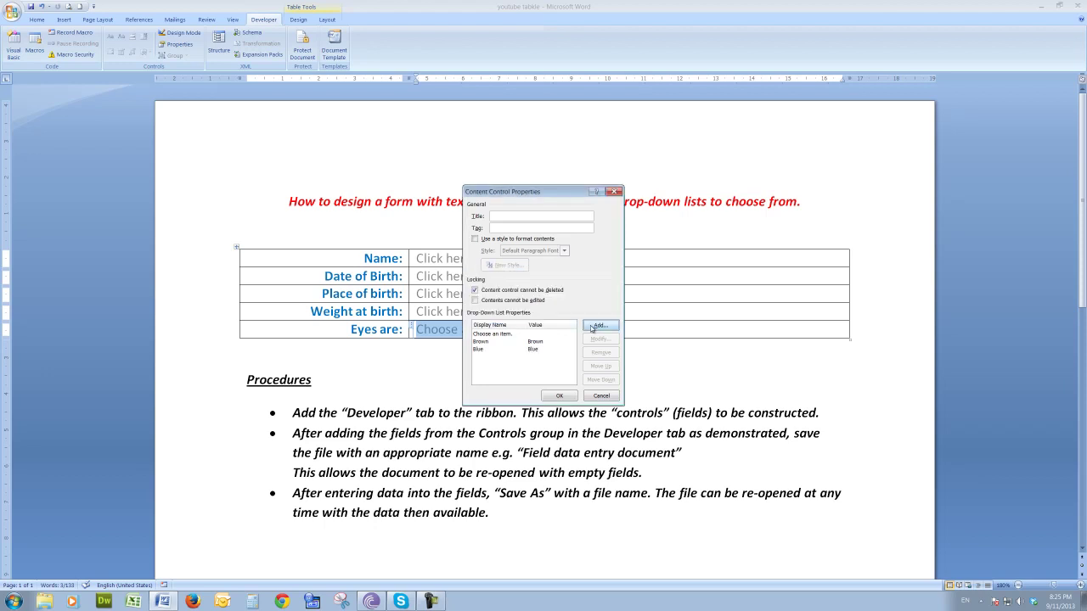
click(598, 327)
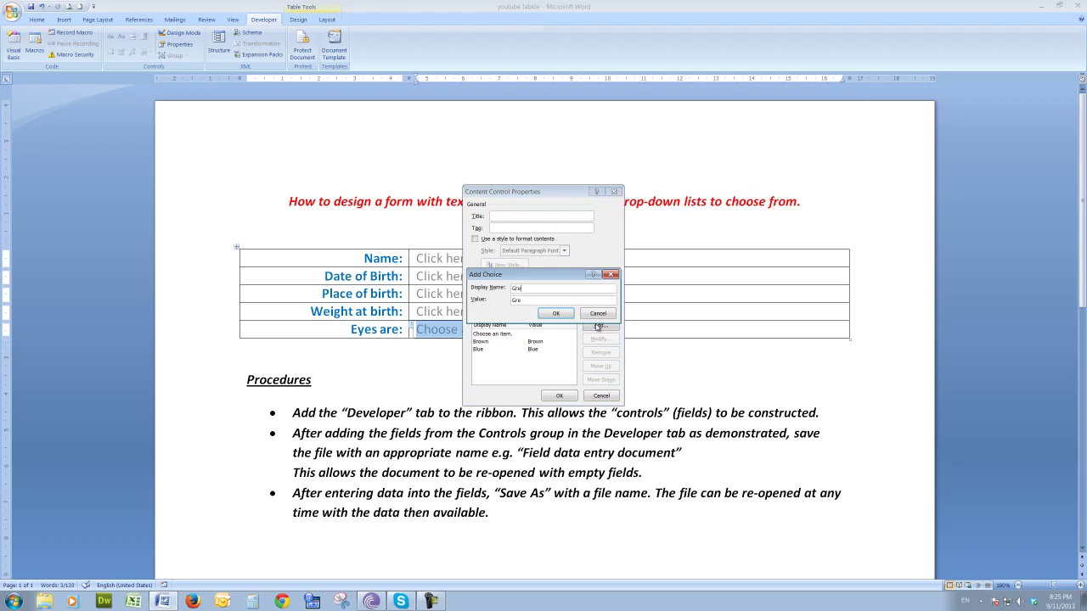
key(Return)
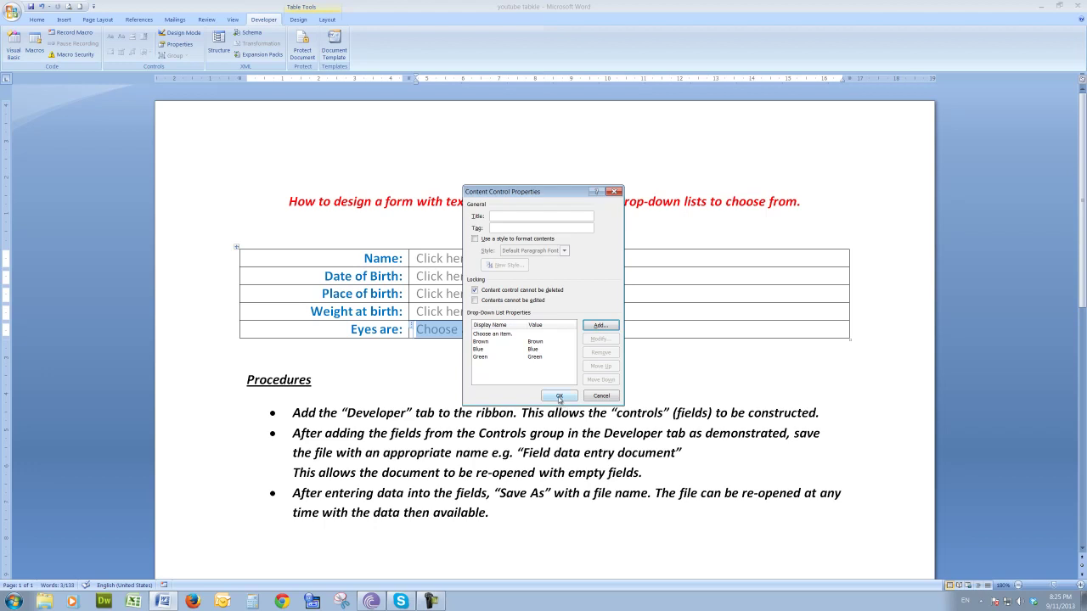
click(558, 396)
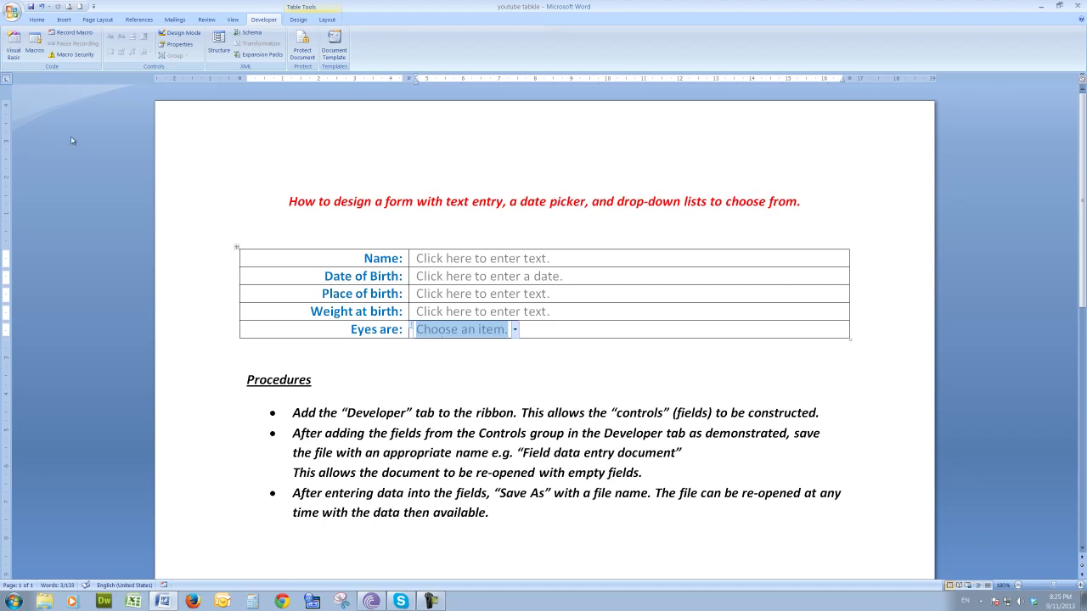
click(12, 12)
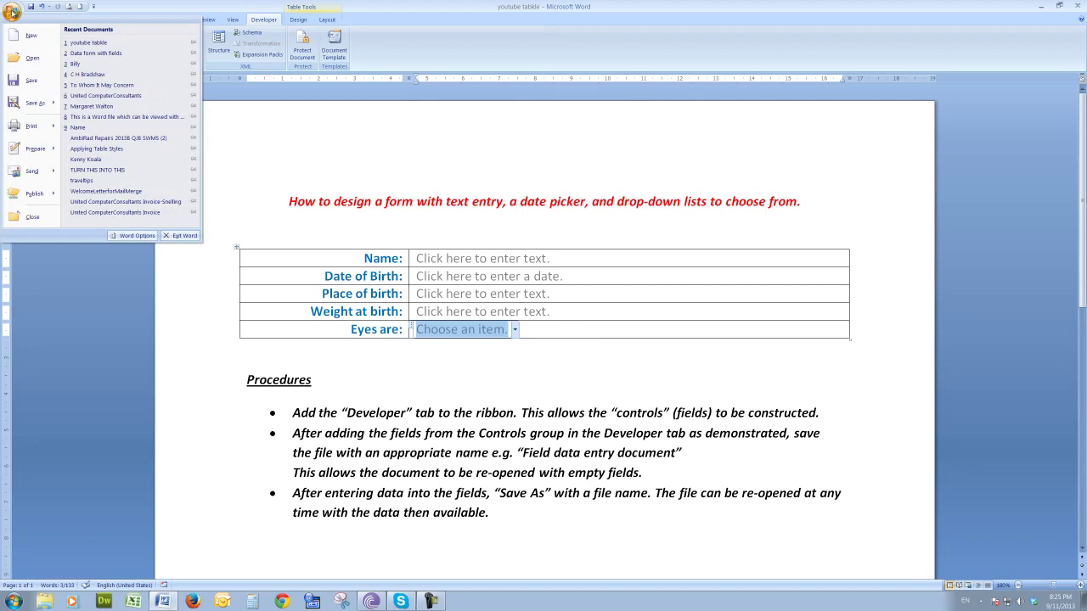
mouse_move(32, 103)
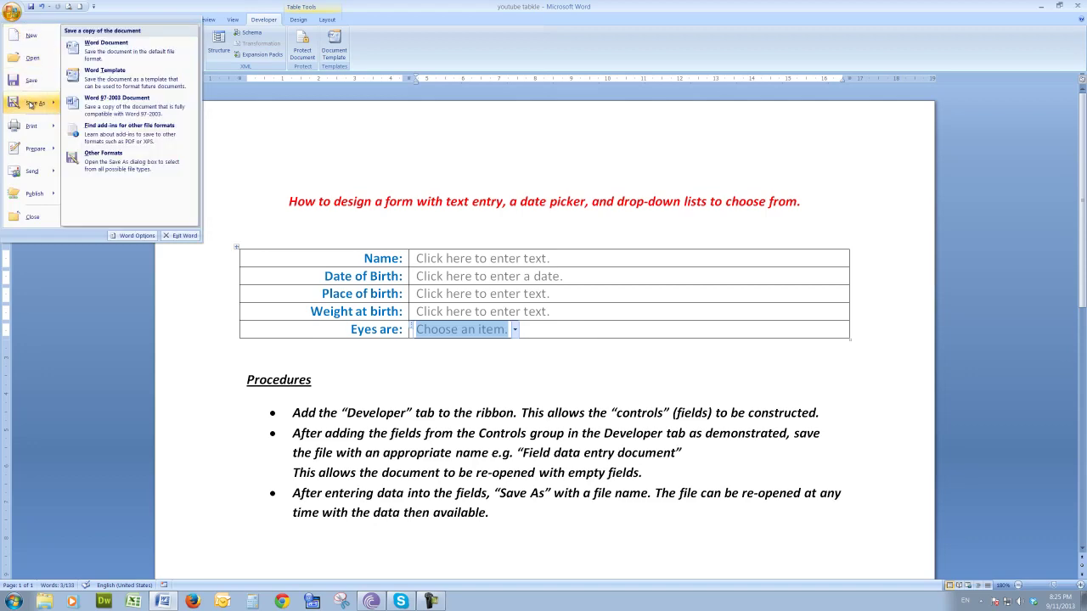
click(97, 46)
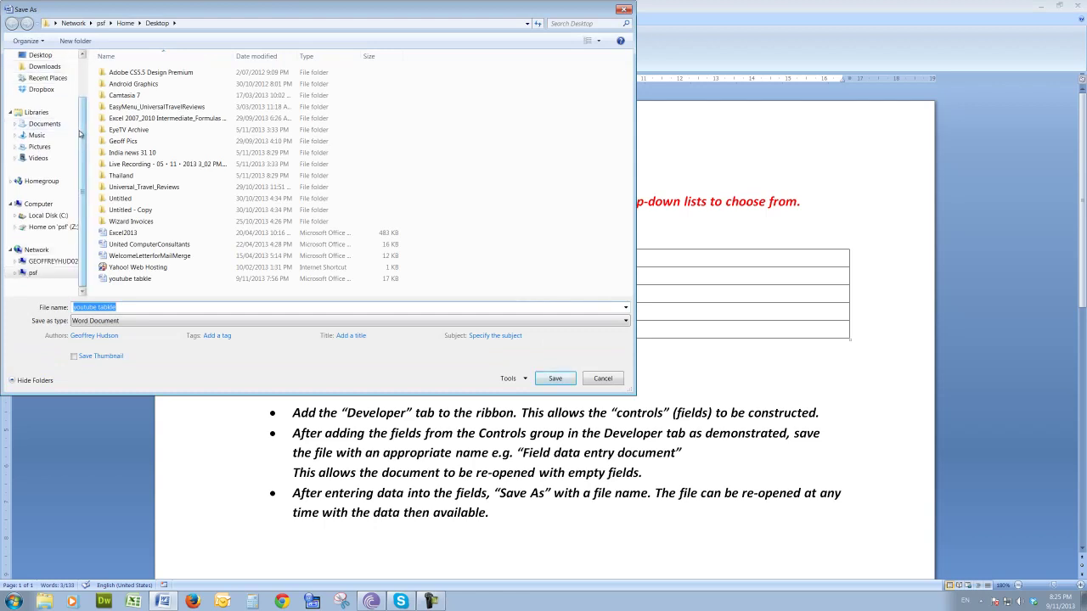
scroll(80, 133, up, 2)
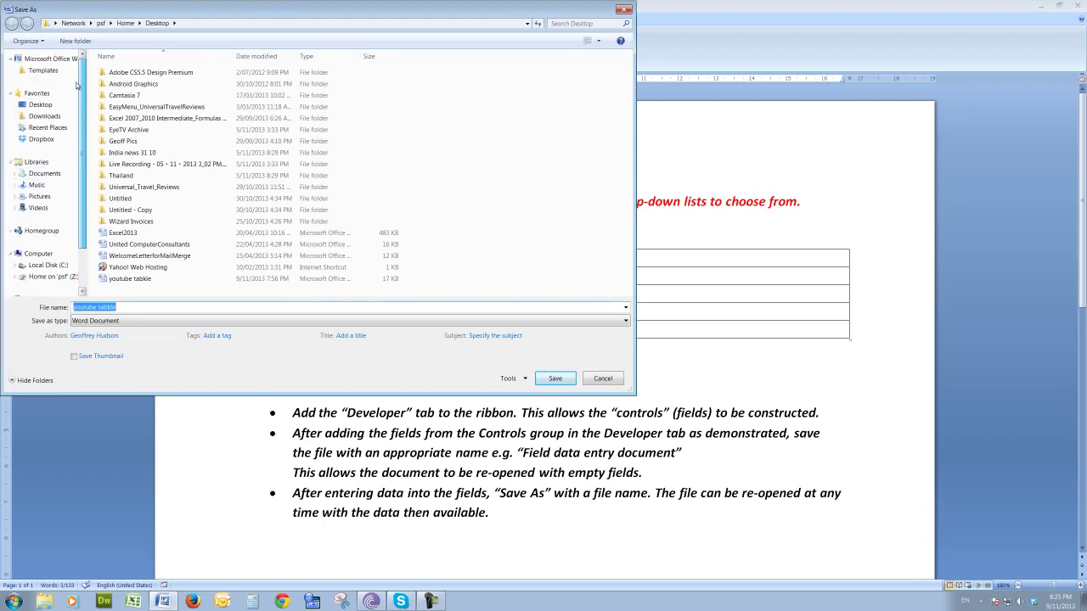
click(37, 105)
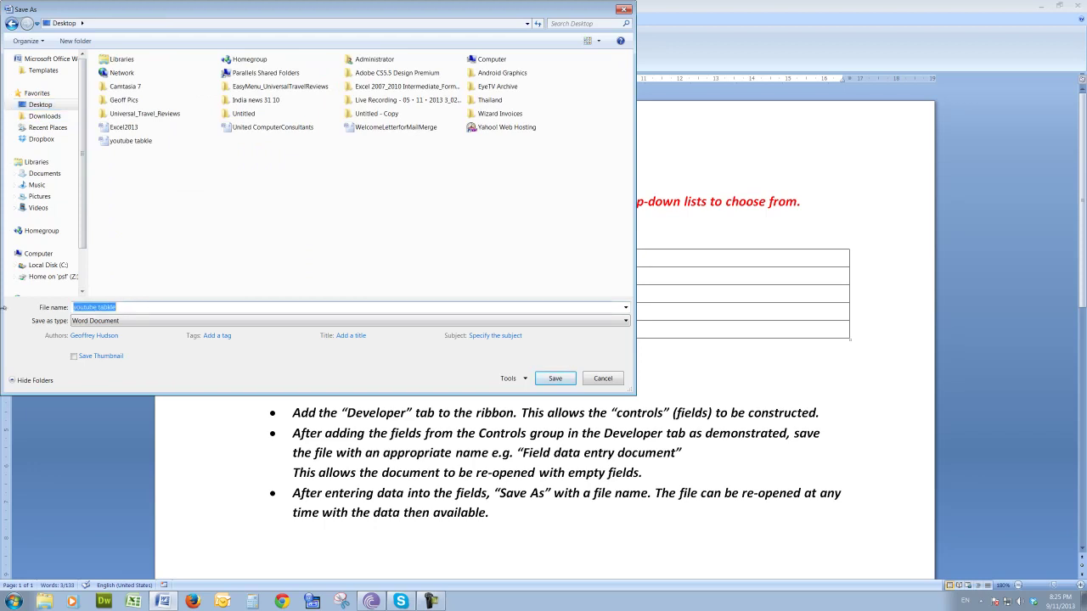
text(F)
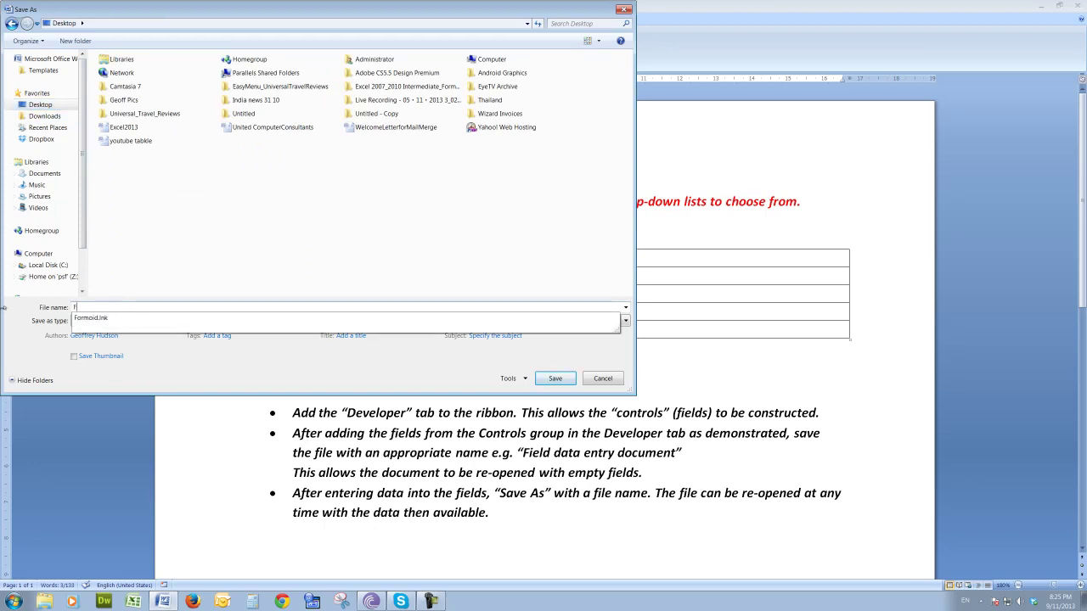
text(iled)
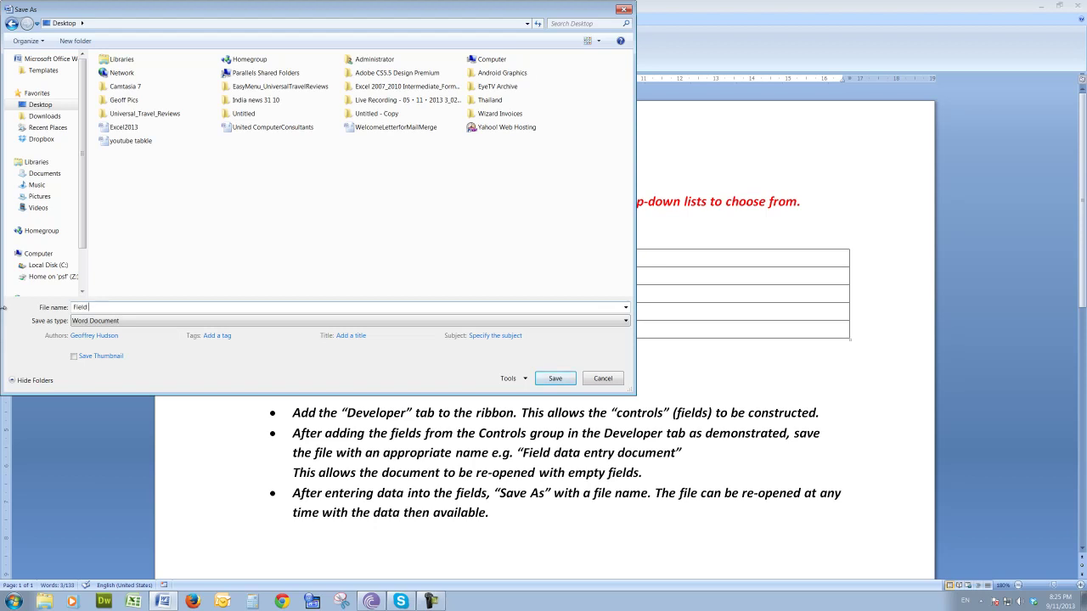
text( data entry)
click(556, 379)
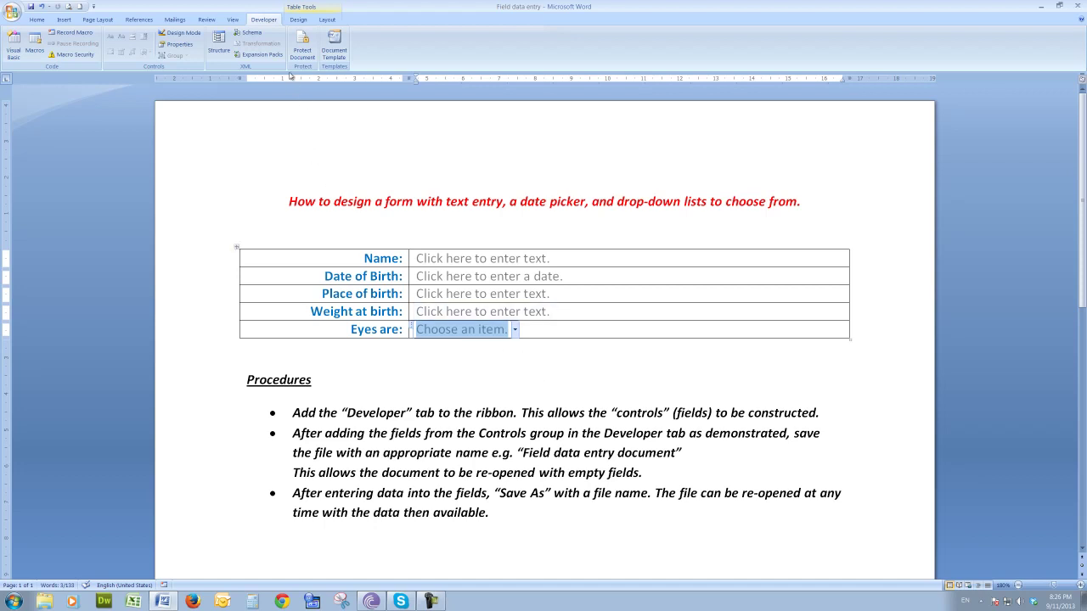
Step: Limit document editing to 'Filling in forms' in the Protect Document restrictions pane
click(299, 42)
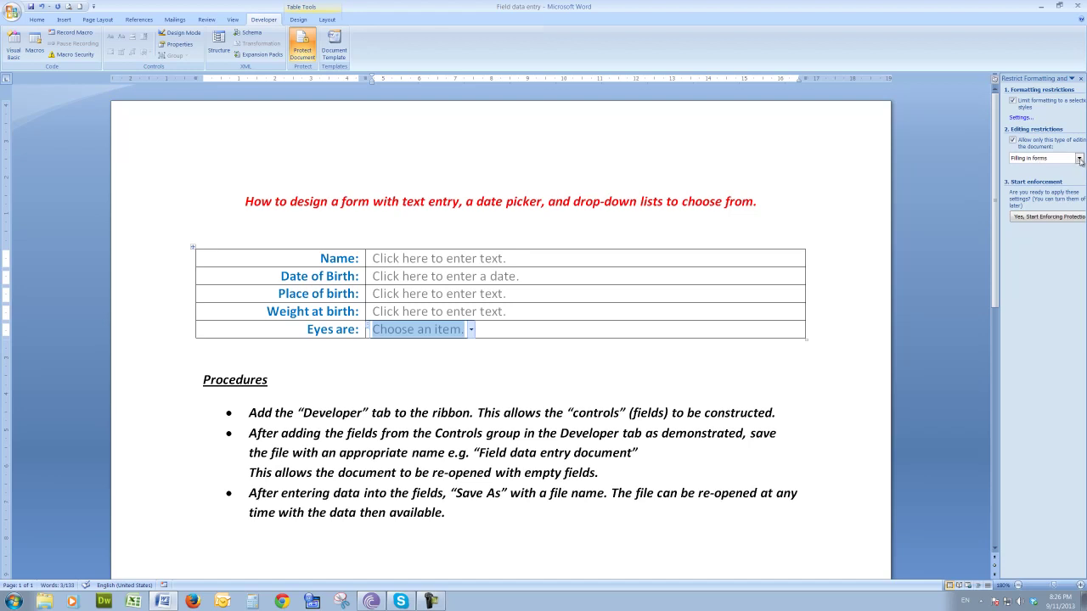
click(1080, 160)
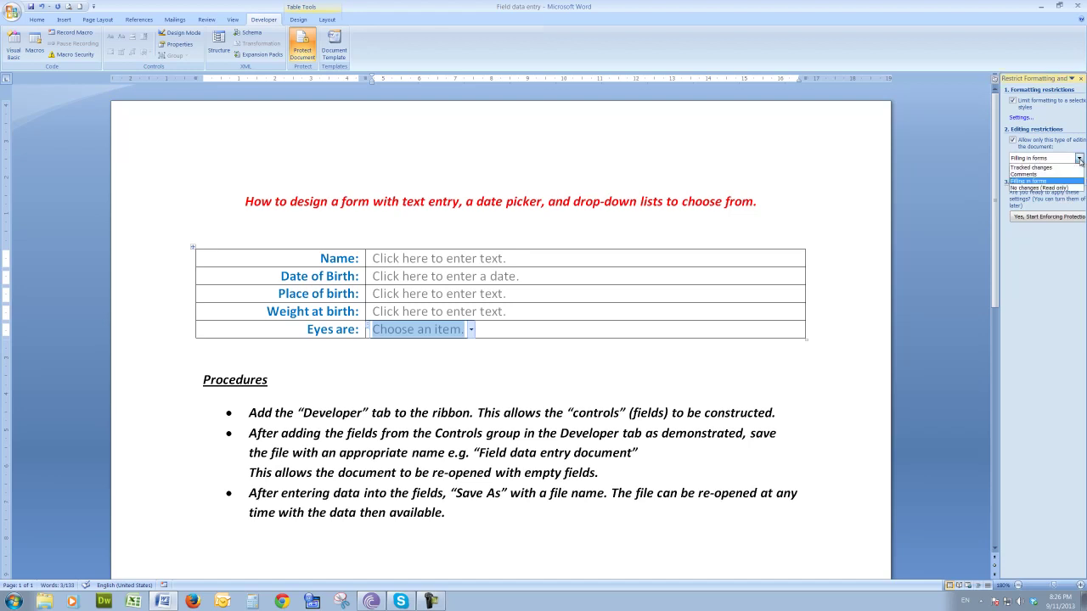
click(1026, 181)
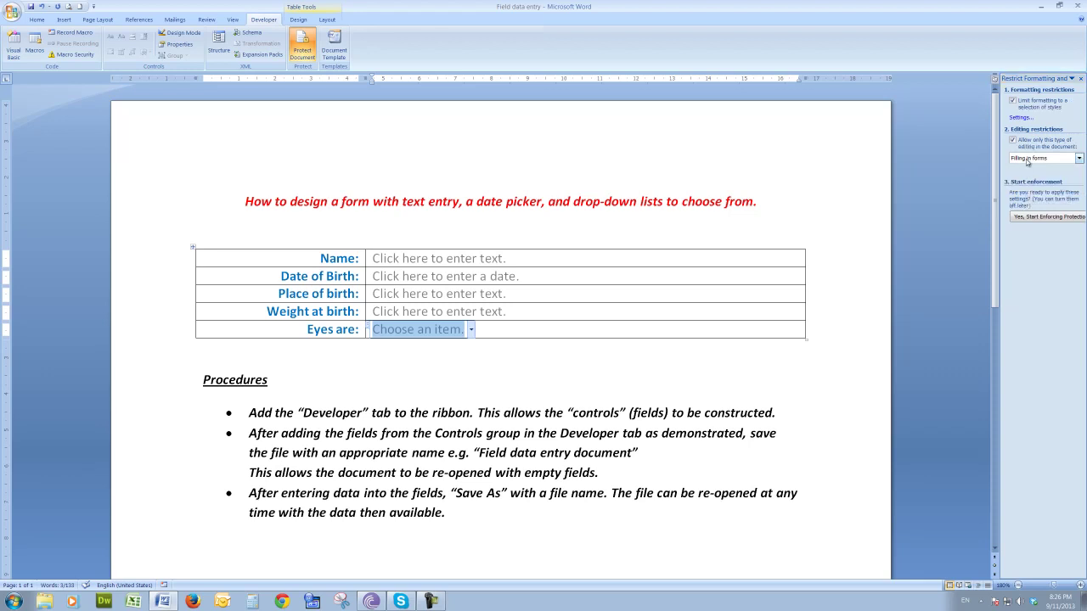
Step: Enforce the form protection with a confirmed password and save the blank form
click(1044, 218)
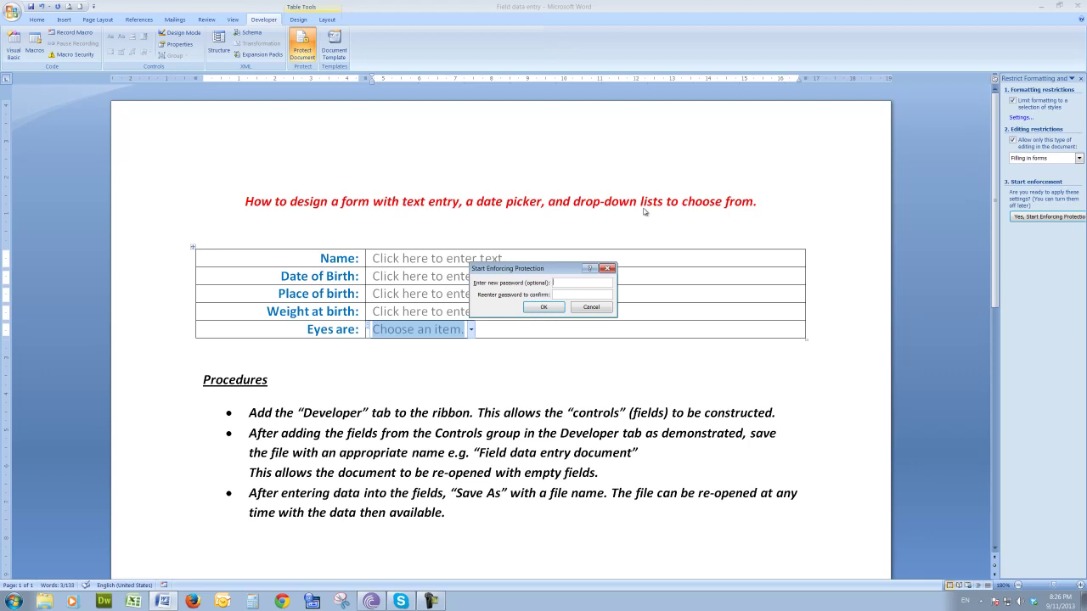
text(•••••••••••••••)
click(544, 309)
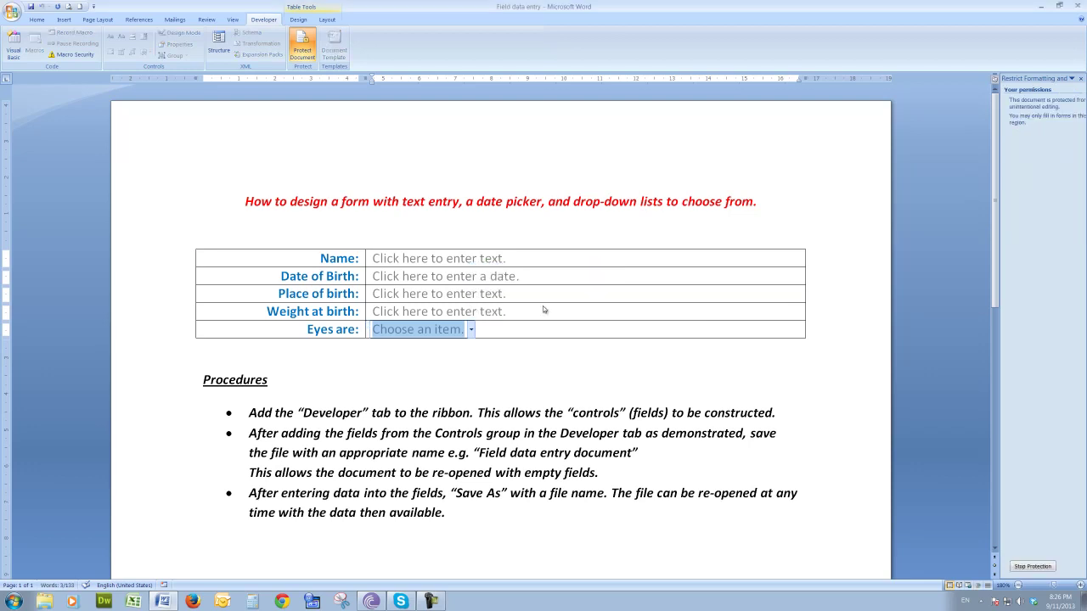
click(31, 7)
Step: Enter the child's name and pick 1 November 2013 as the Date of Birth
click(405, 262)
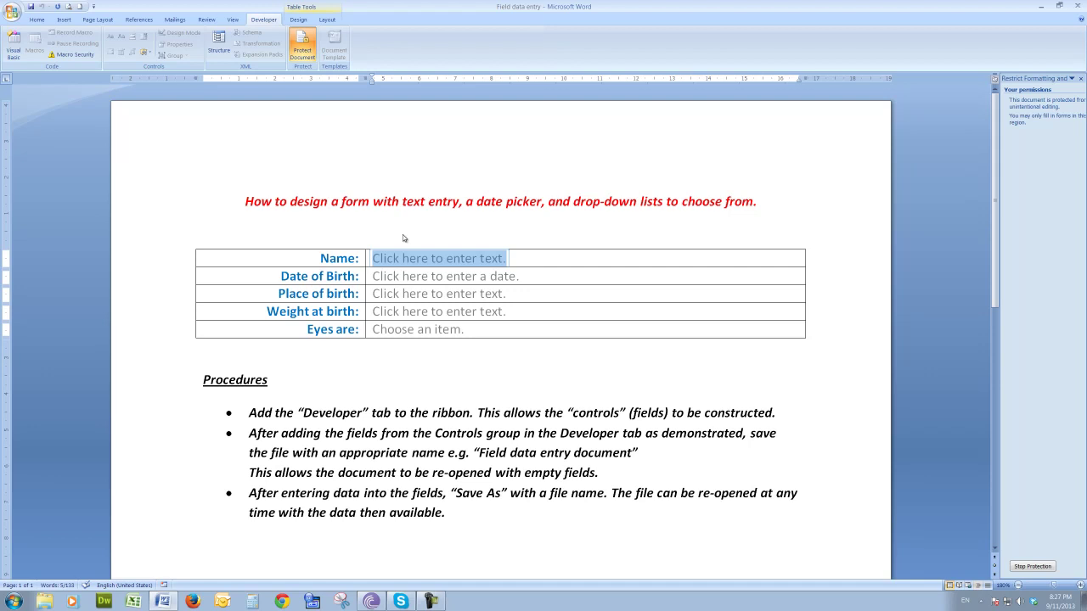
text(Bill)
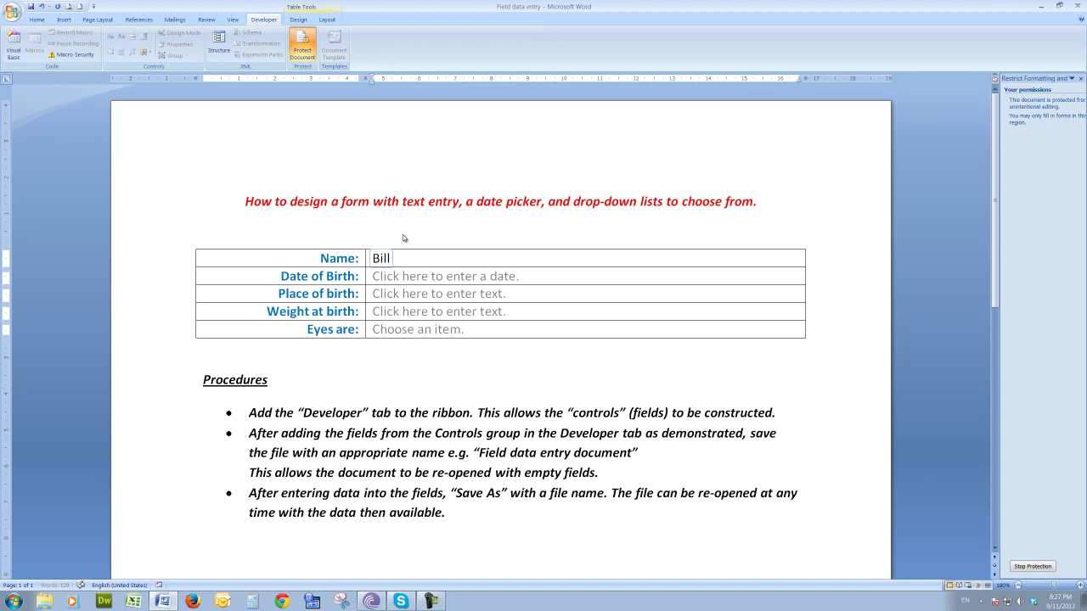
text(y)
click(411, 277)
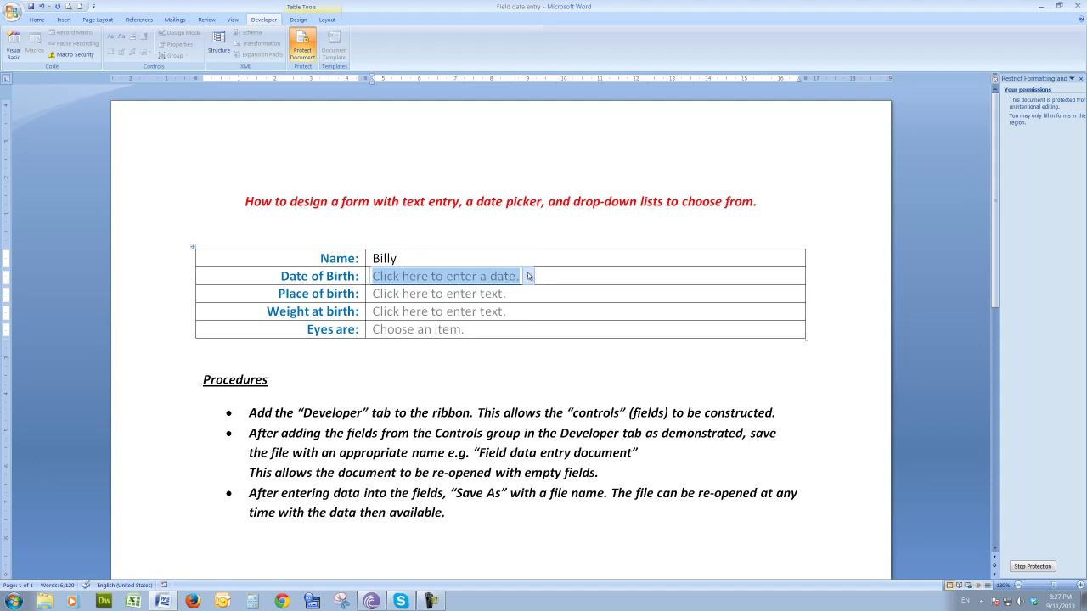
click(527, 276)
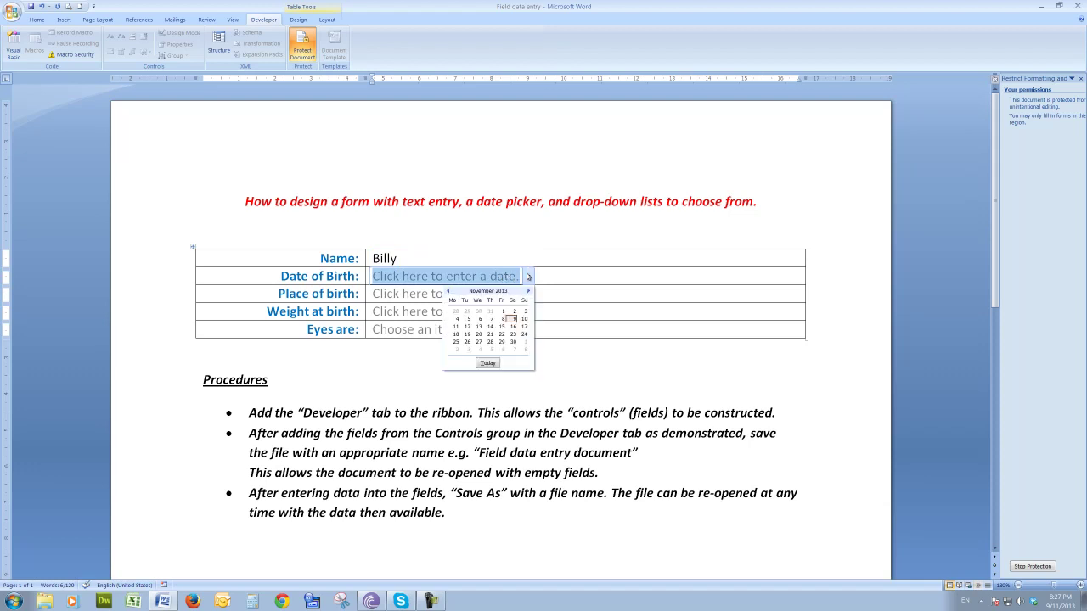
click(503, 311)
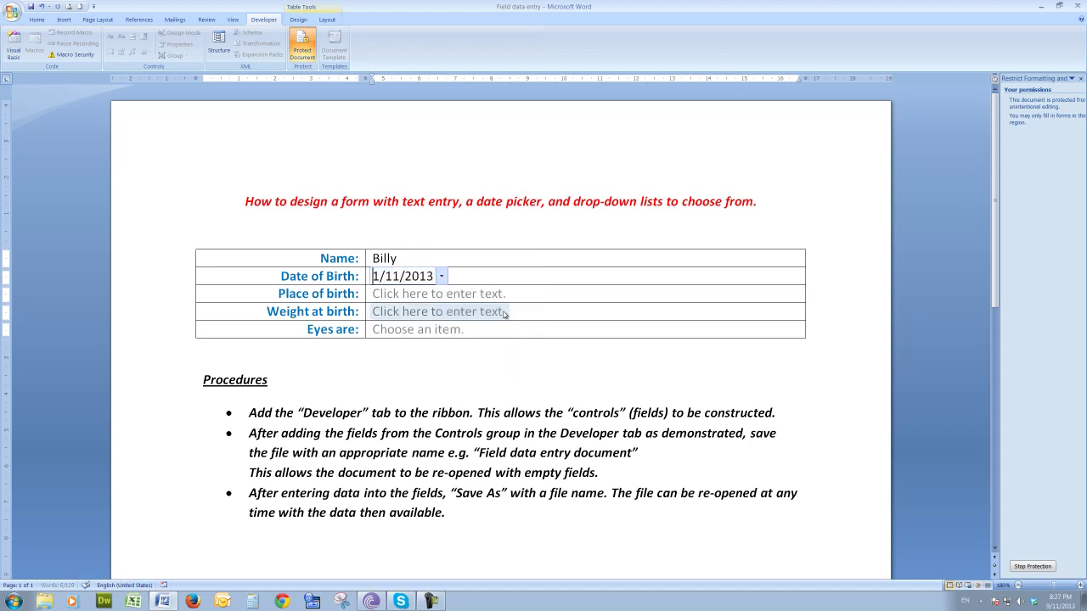
Step: Fill in New York and 6 lbs for place and weight at birth, and choose Blue eyes
click(456, 294)
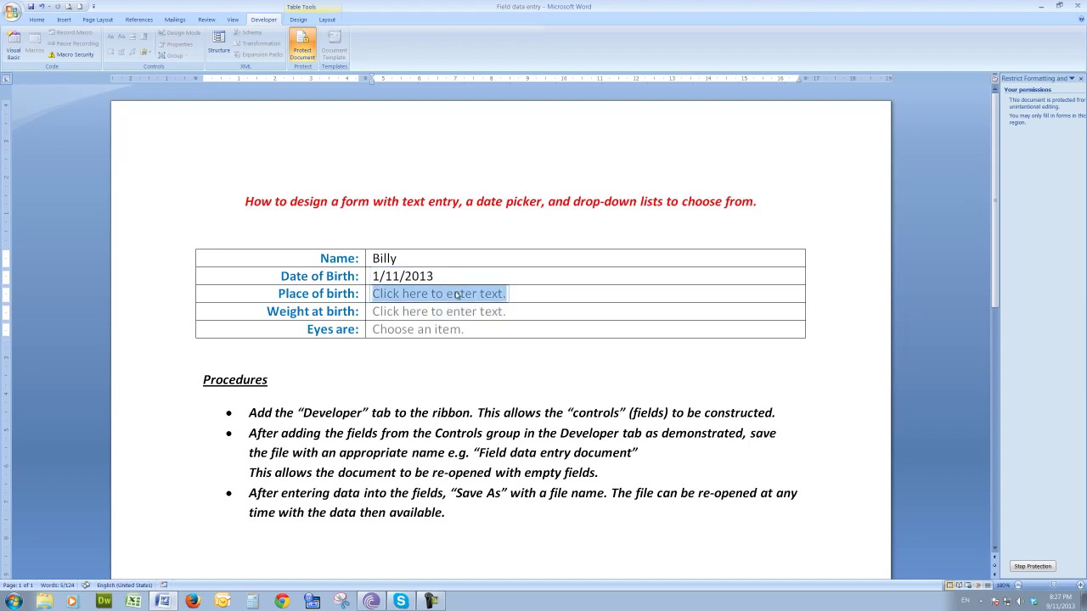
text(New )
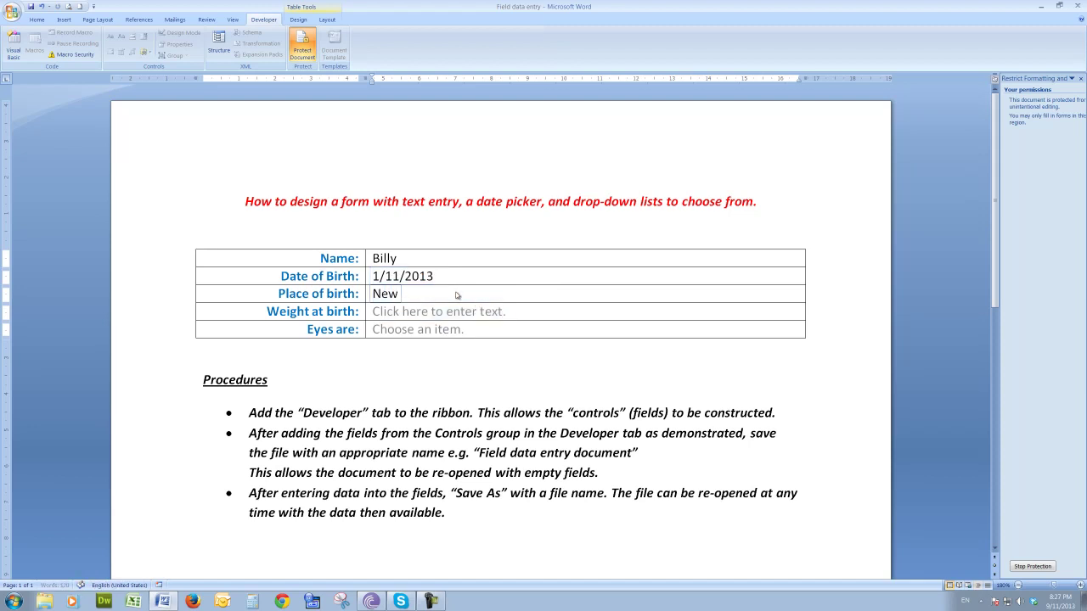
text(York)
click(463, 312)
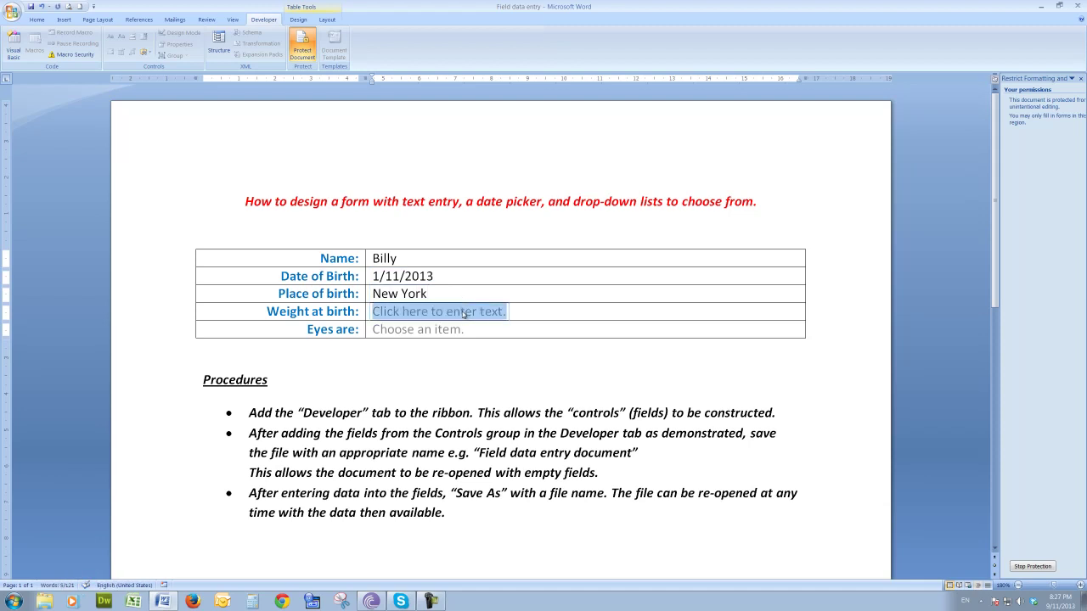
text(6 l)
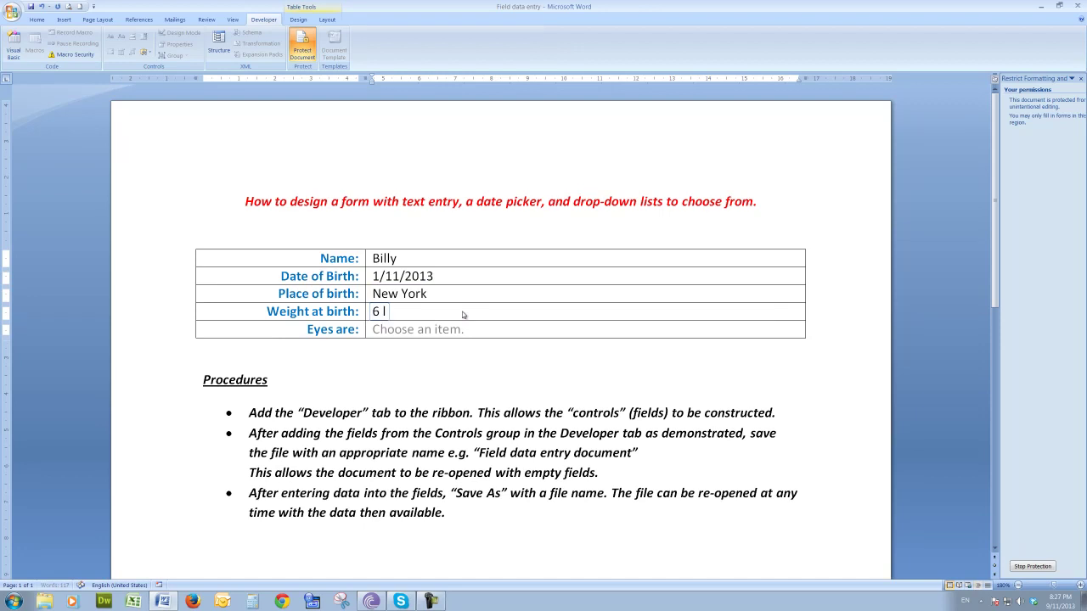
text(bs)
click(448, 332)
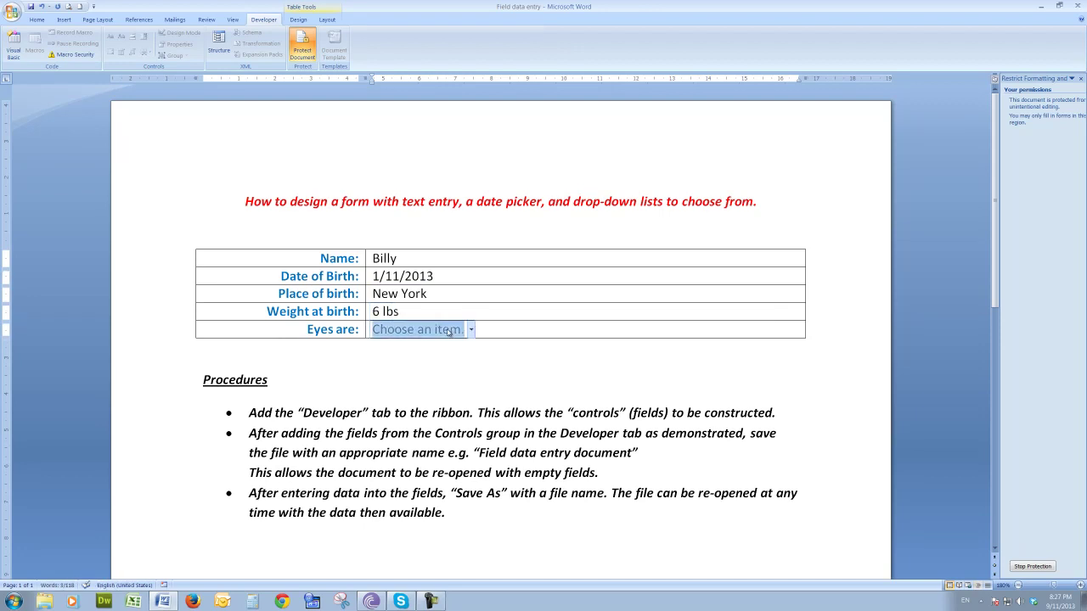
click(471, 331)
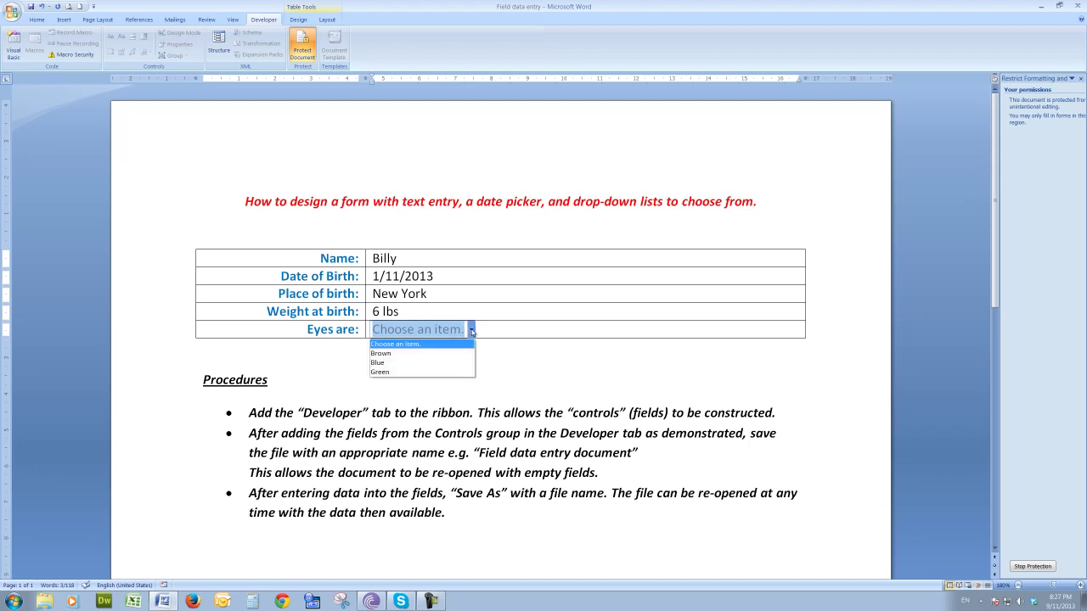
click(410, 364)
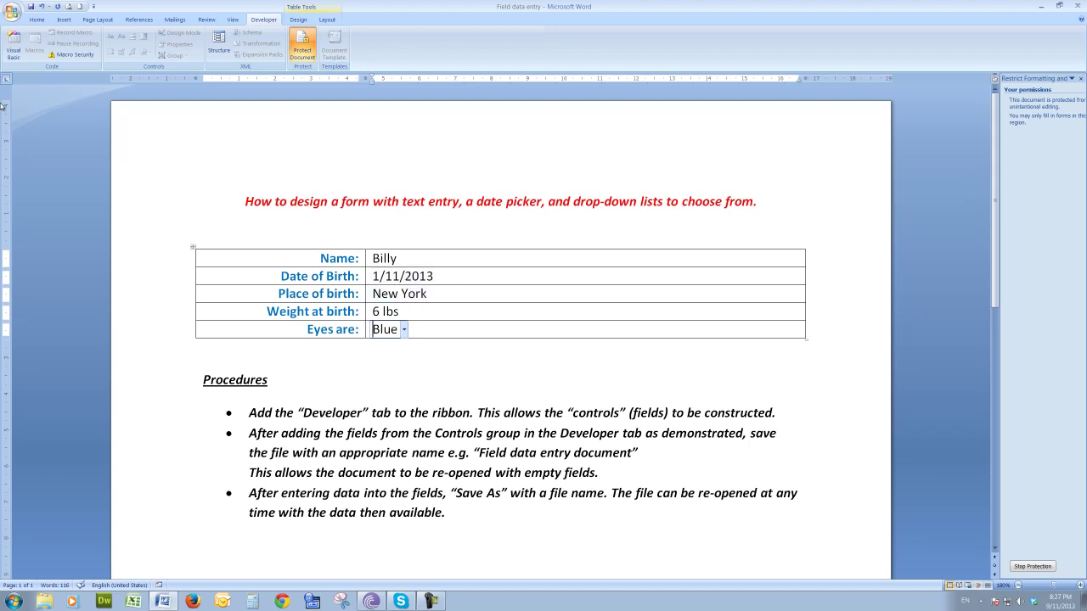
Step: Save the filled-in form to the Desktop as a Word document named Billy
click(12, 12)
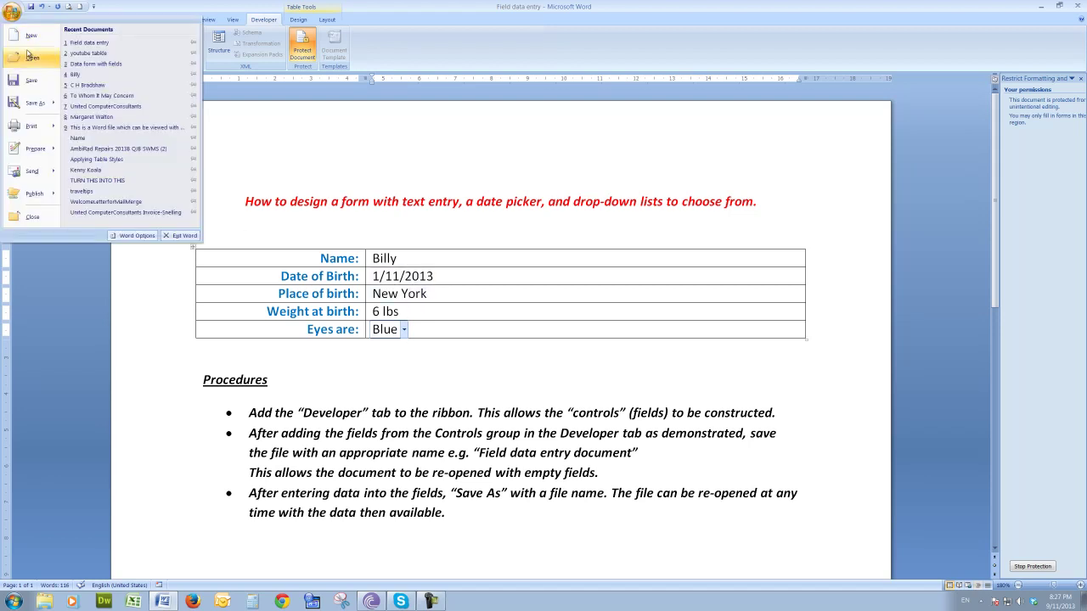
mouse_move(30, 108)
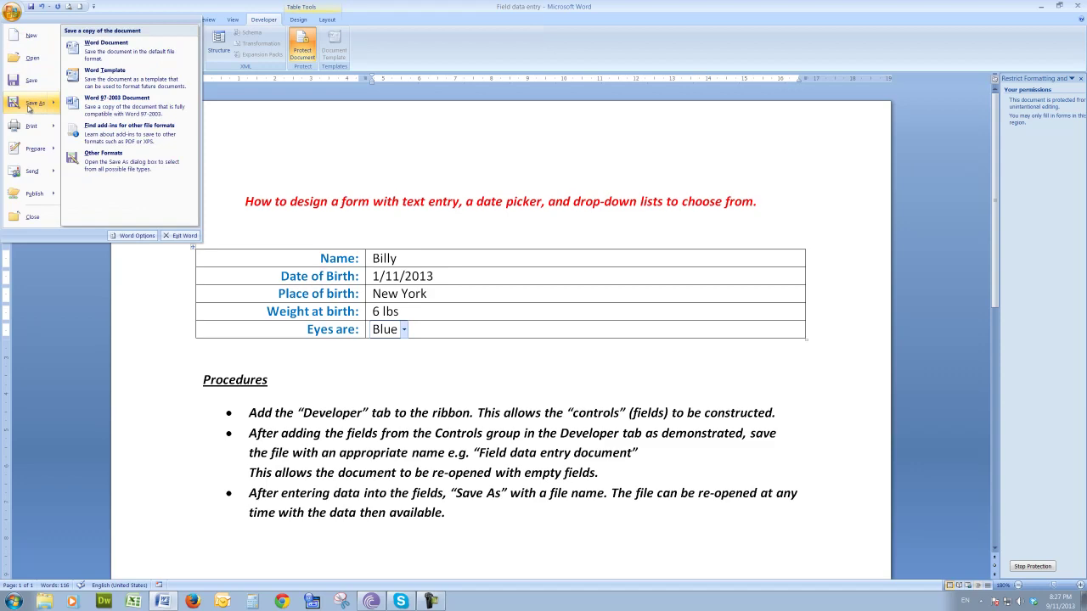
click(91, 47)
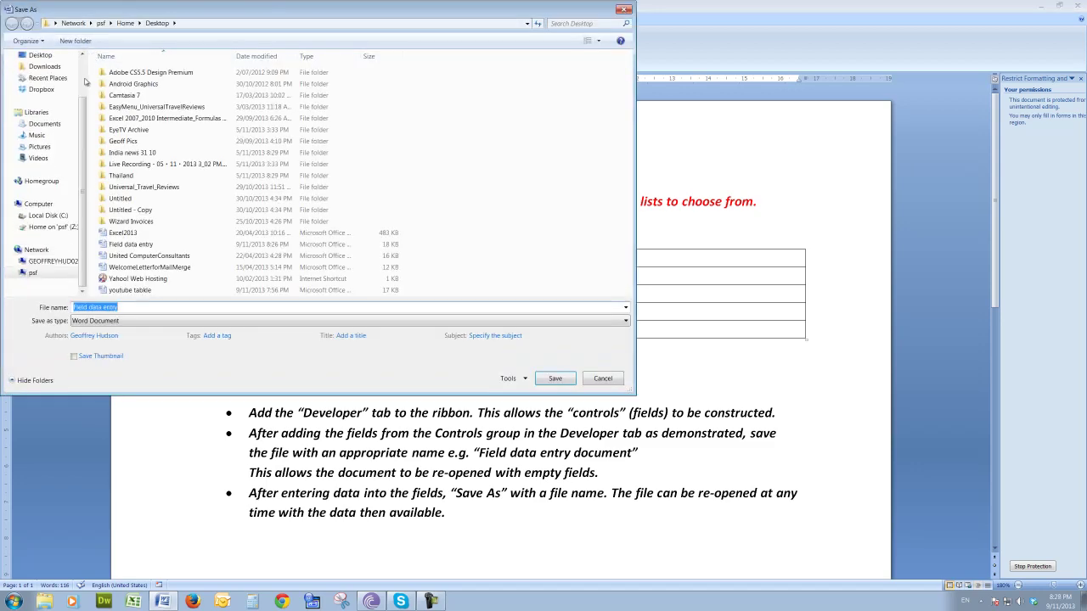
click(33, 57)
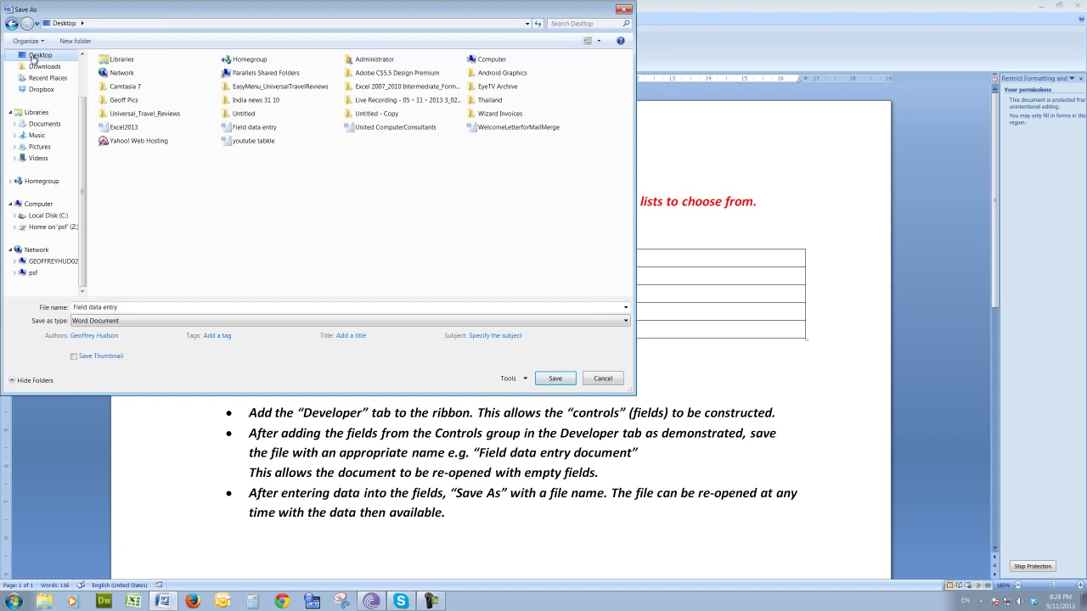
drag(123, 308, 14, 312)
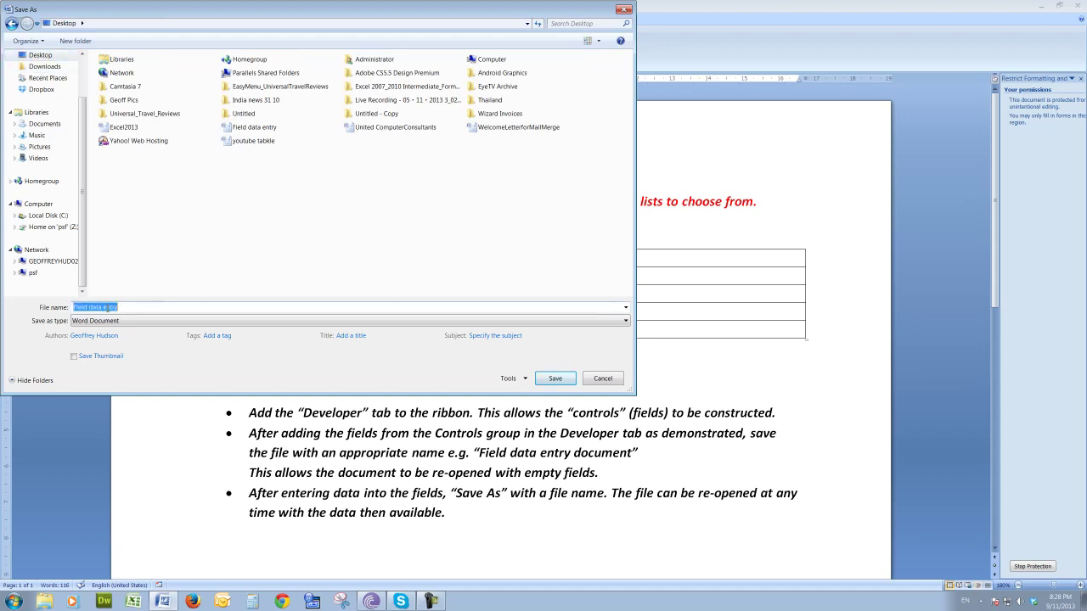
text(Billy)
click(552, 384)
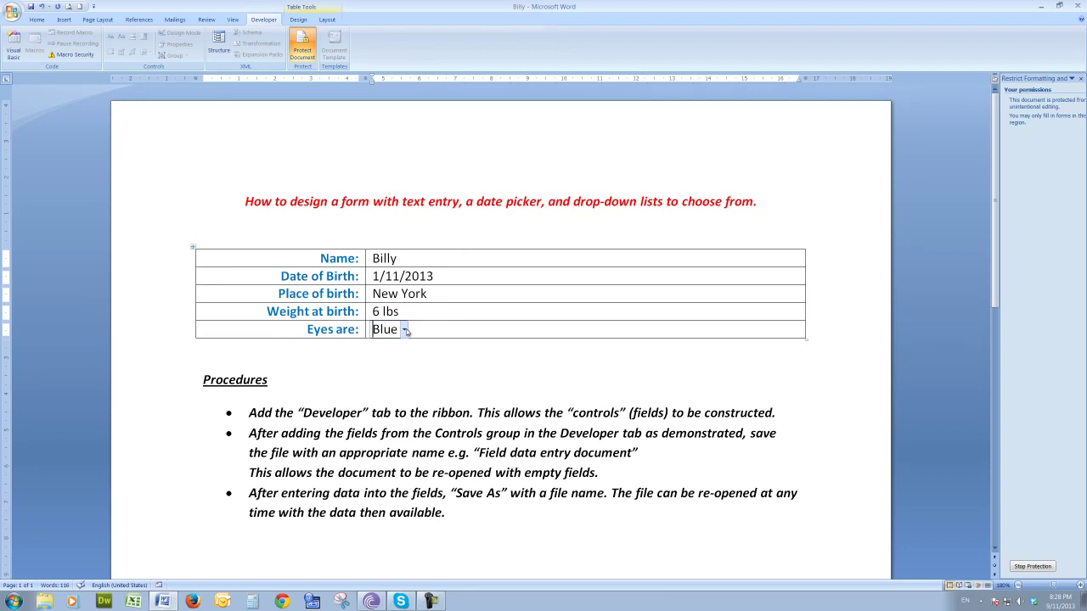
Step: Close Billy, reopen the blank Field data entry form, then reopen Billy from Recent Documents
click(13, 12)
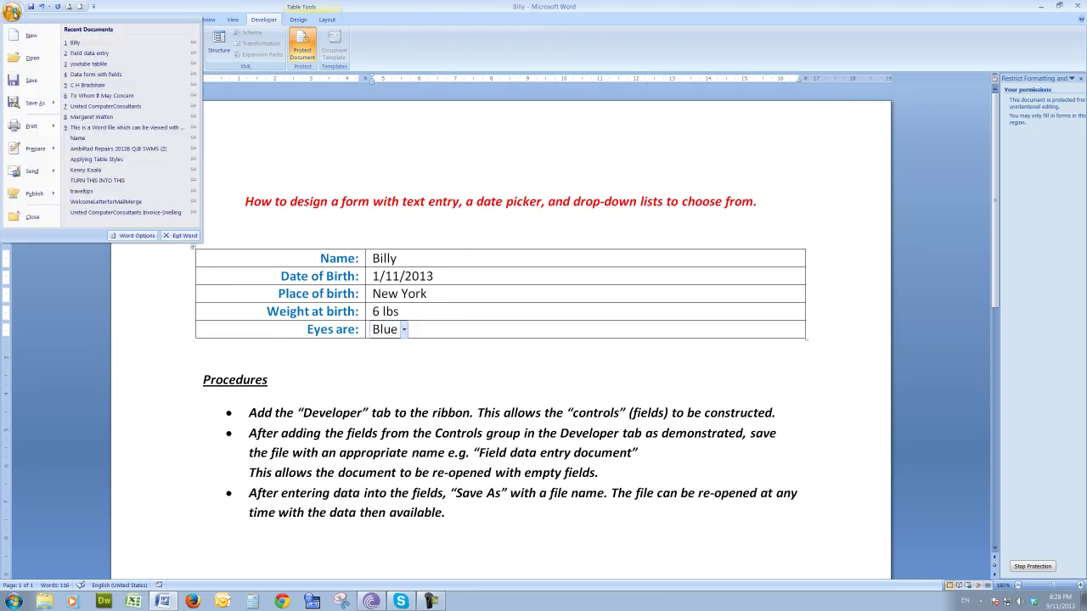
click(32, 217)
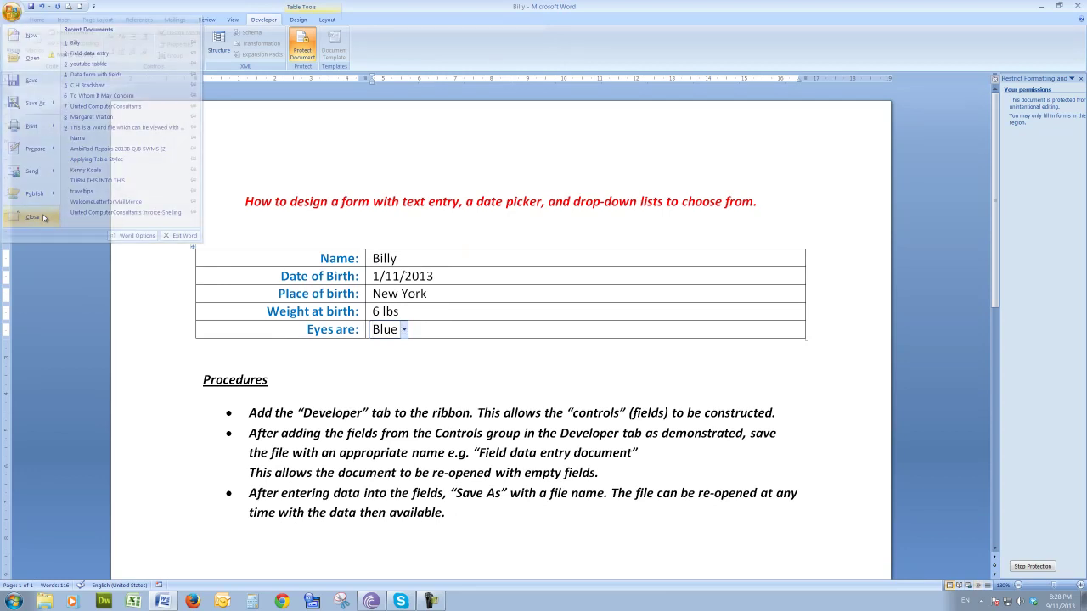
click(11, 13)
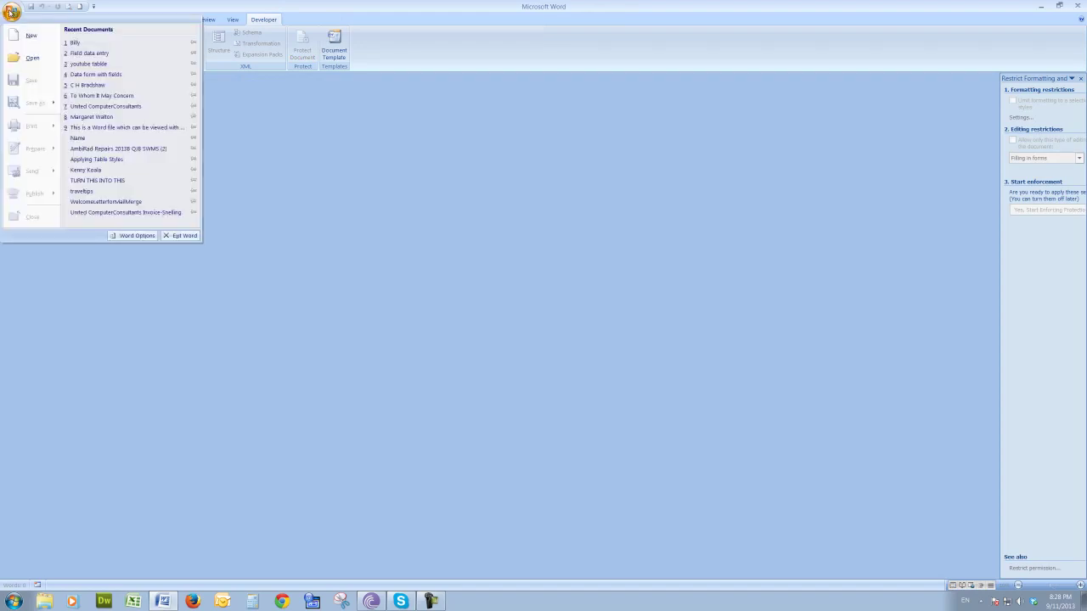
click(85, 54)
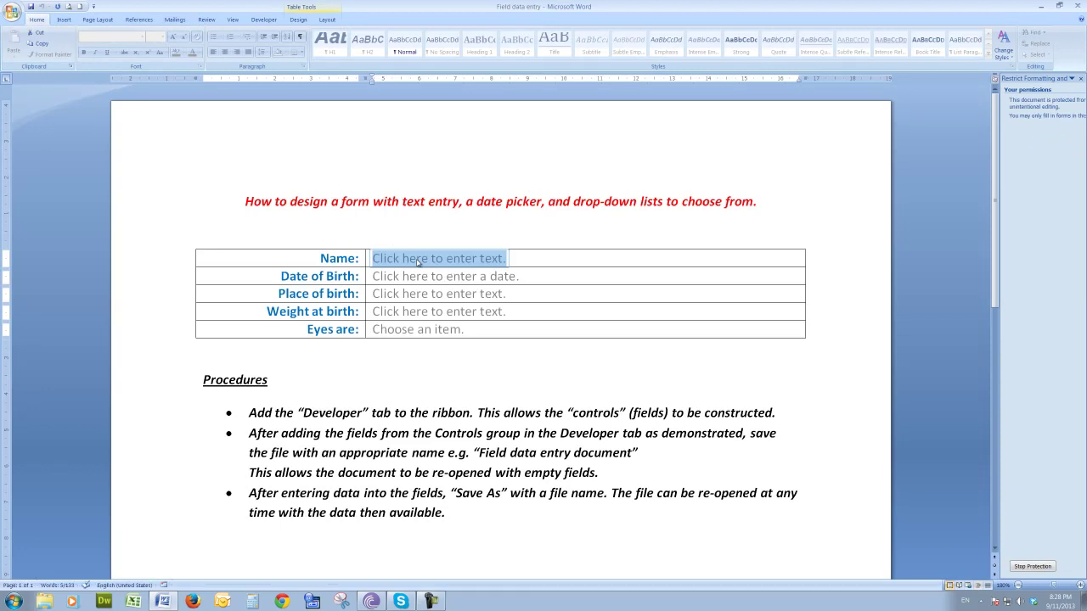
click(14, 13)
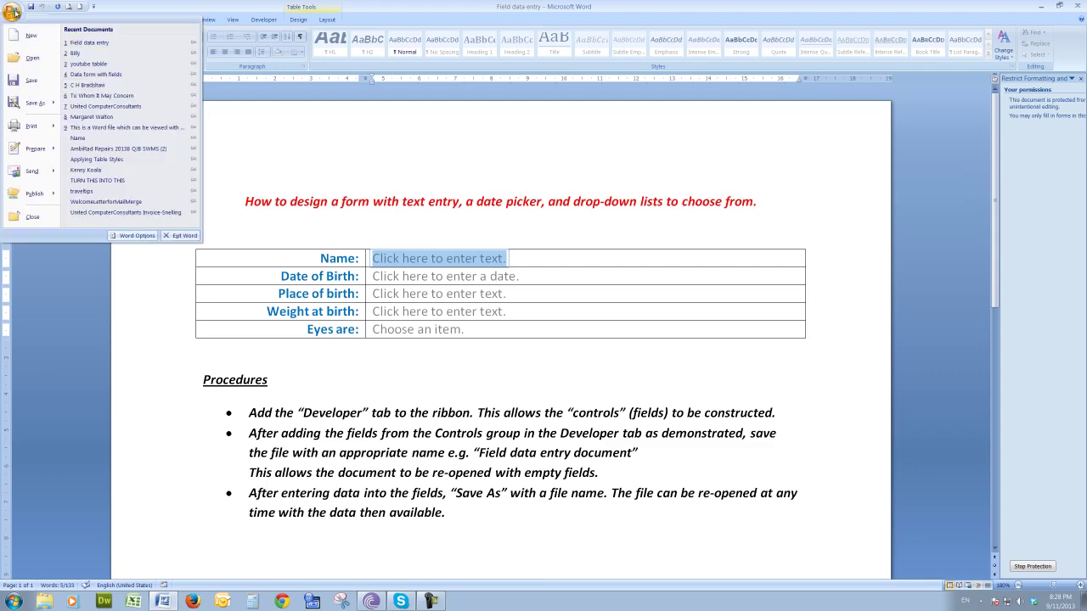
click(93, 56)
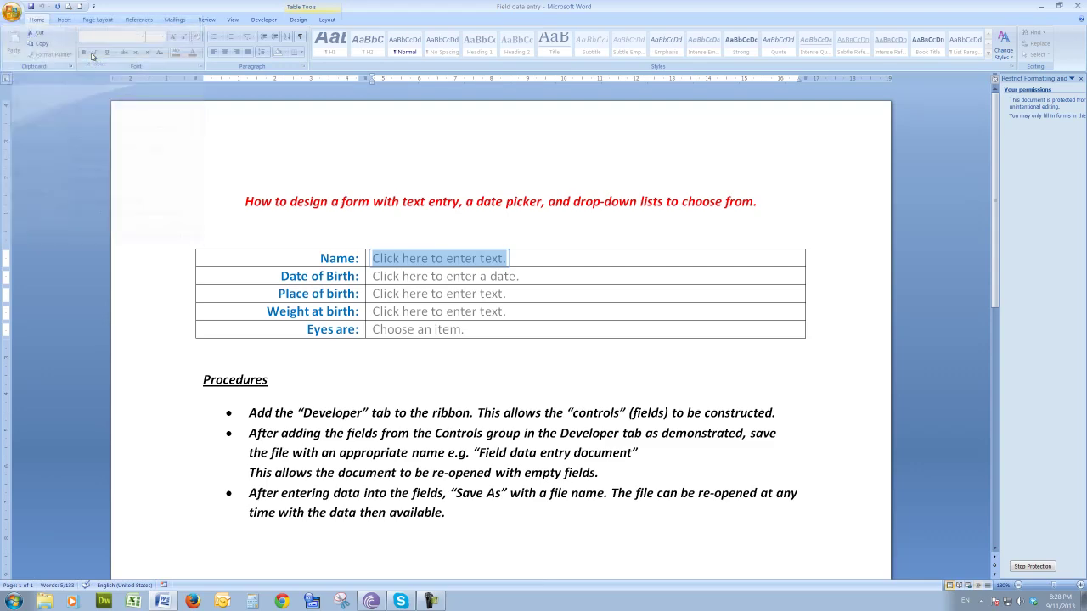